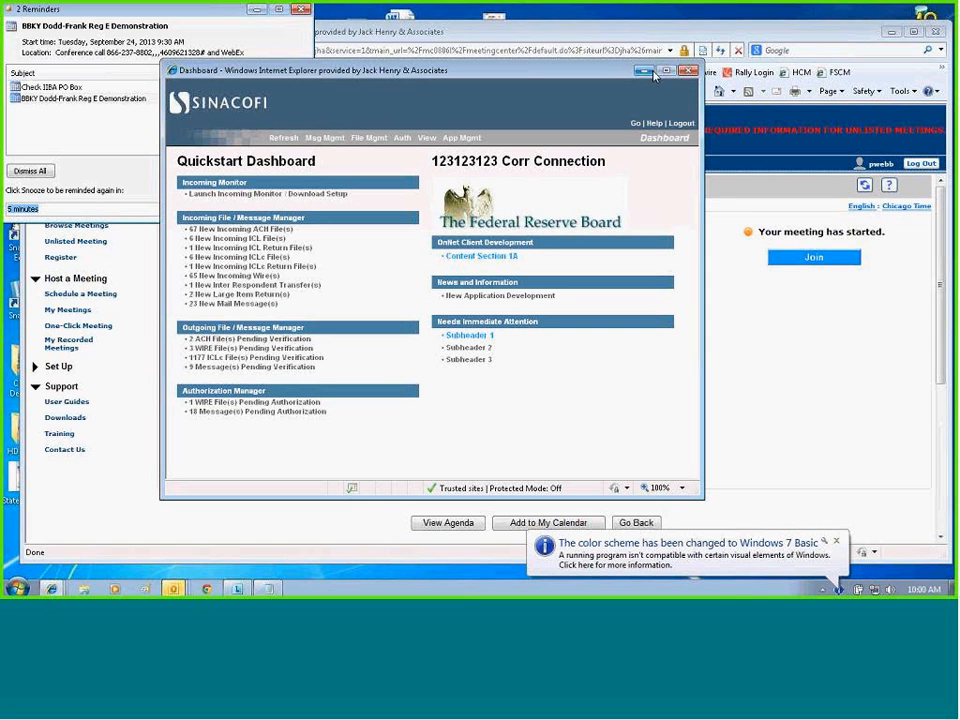
# Set the international wire fee to 5.00 USD in the application's security settings and save the change.
pyautogui.click(666, 71)
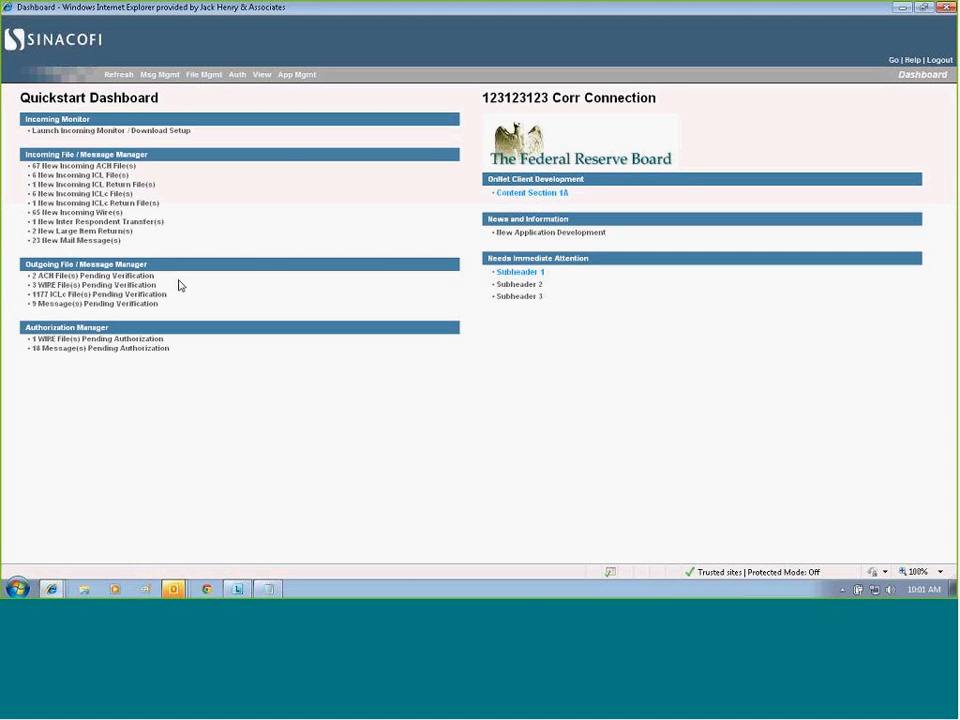
pyautogui.click(293, 82)
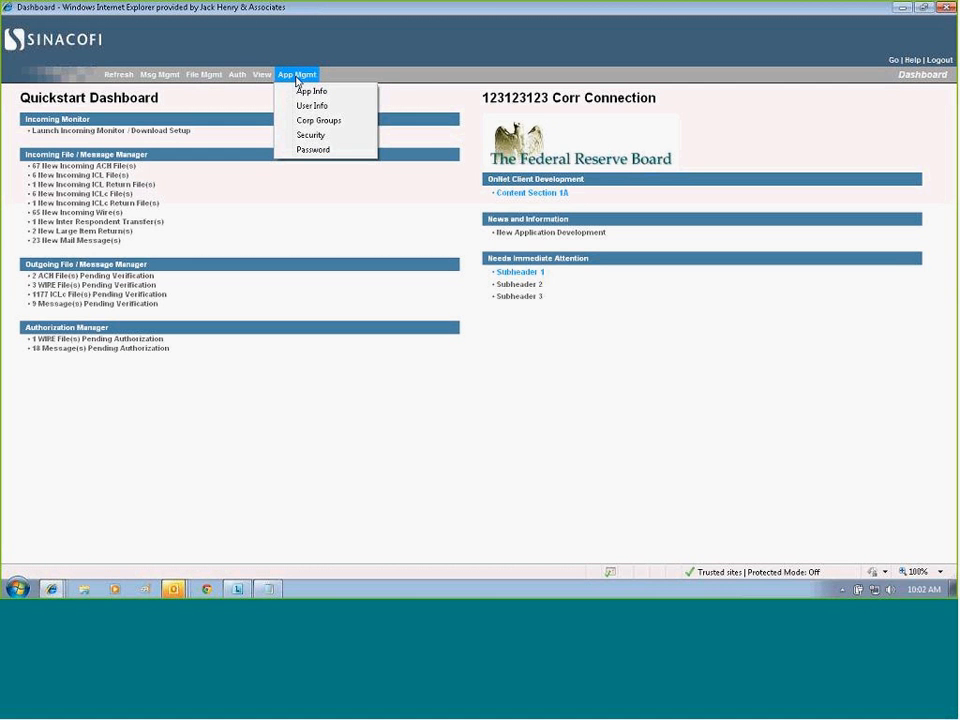
pyautogui.click(311, 139)
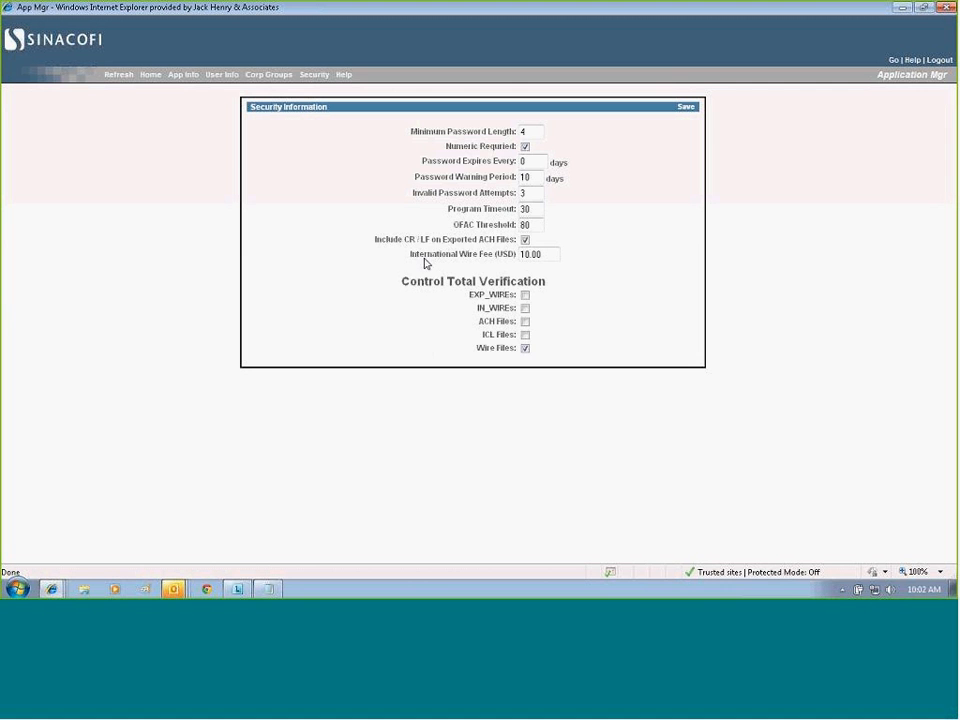
pyautogui.moveTo(411, 256); pyautogui.dragTo(513, 259)
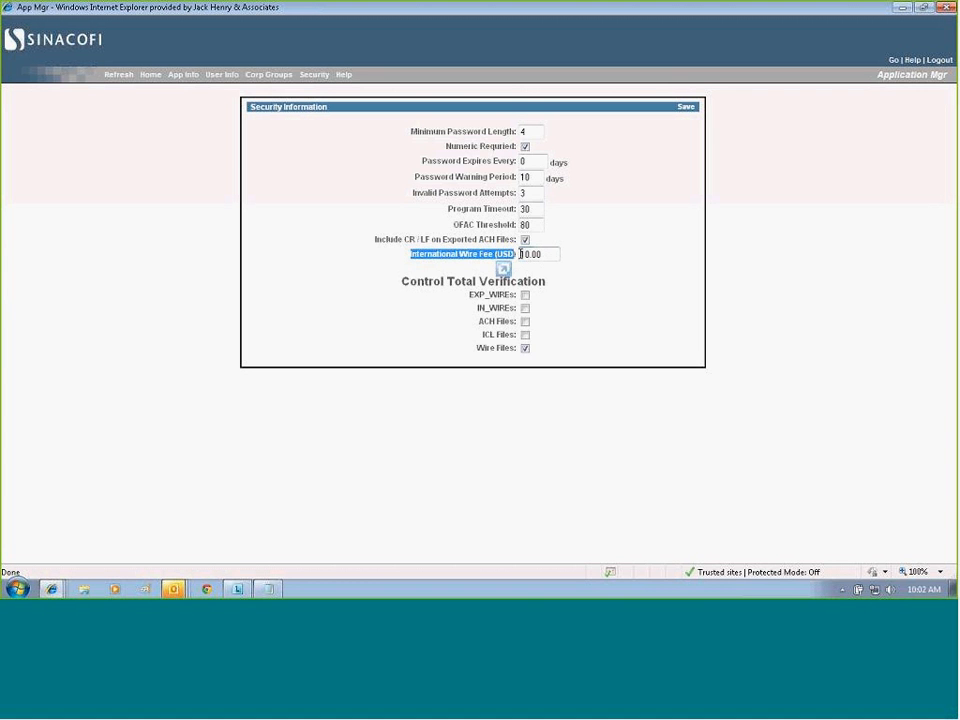
pyautogui.moveTo(521, 255); pyautogui.dragTo(531, 258)
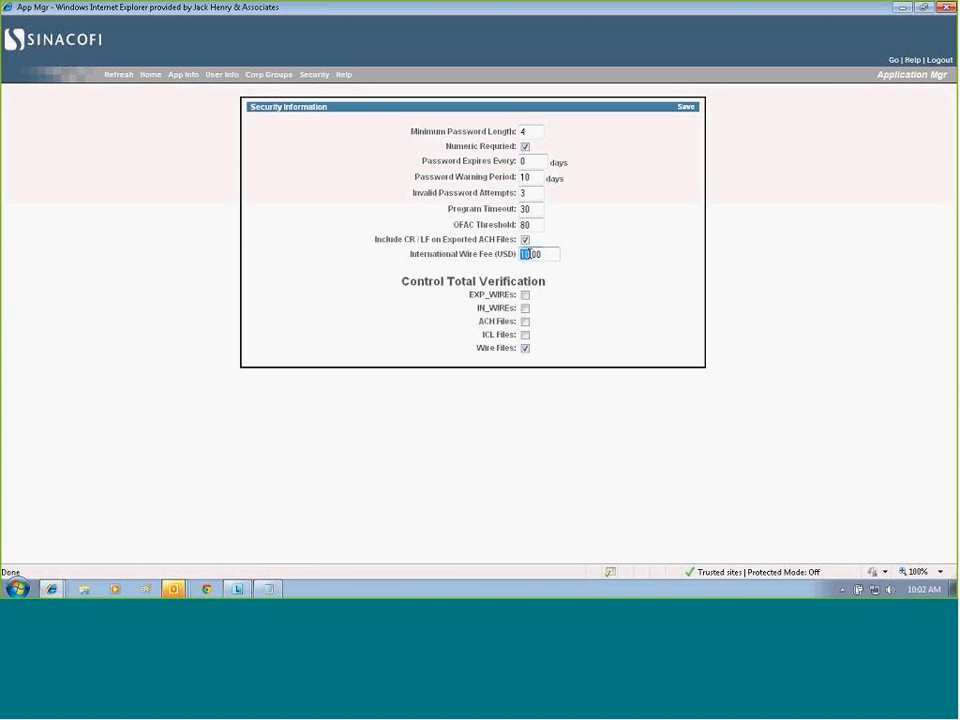
pyautogui.write('5')
pyautogui.click(686, 108)
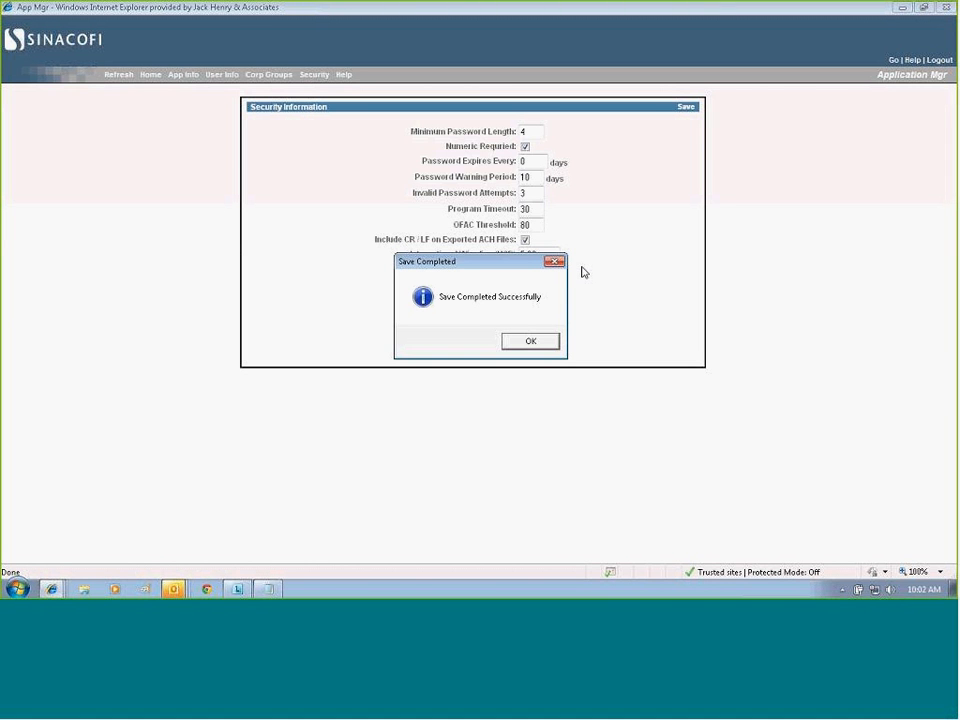
pyautogui.click(535, 342)
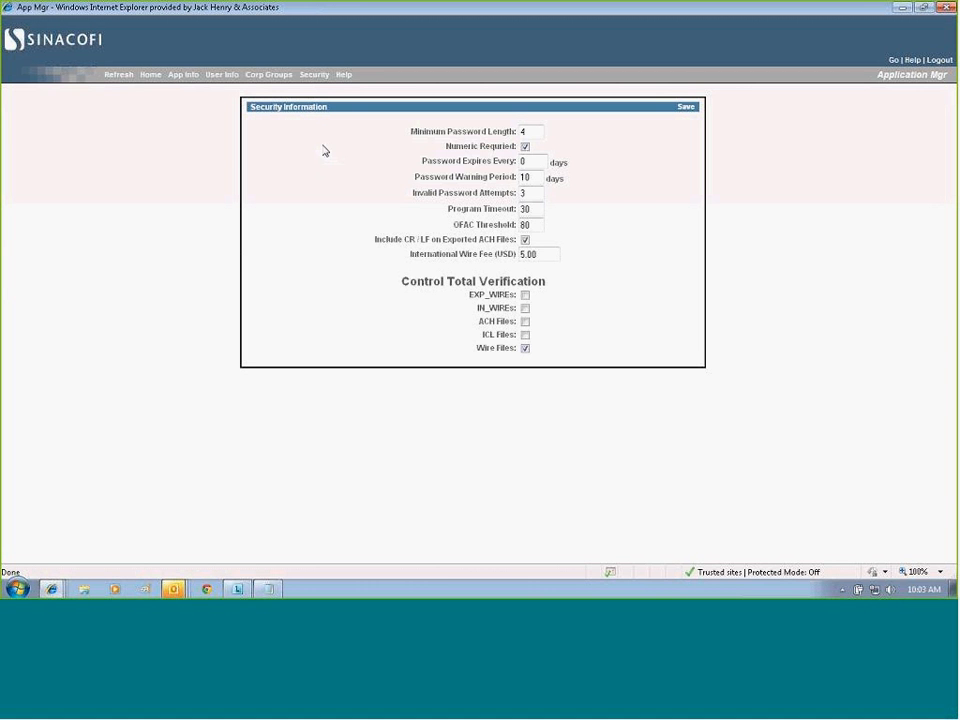
# Create a new outgoing International Wire Transfer message and advance to its transfer details page.
pyautogui.click(151, 75)
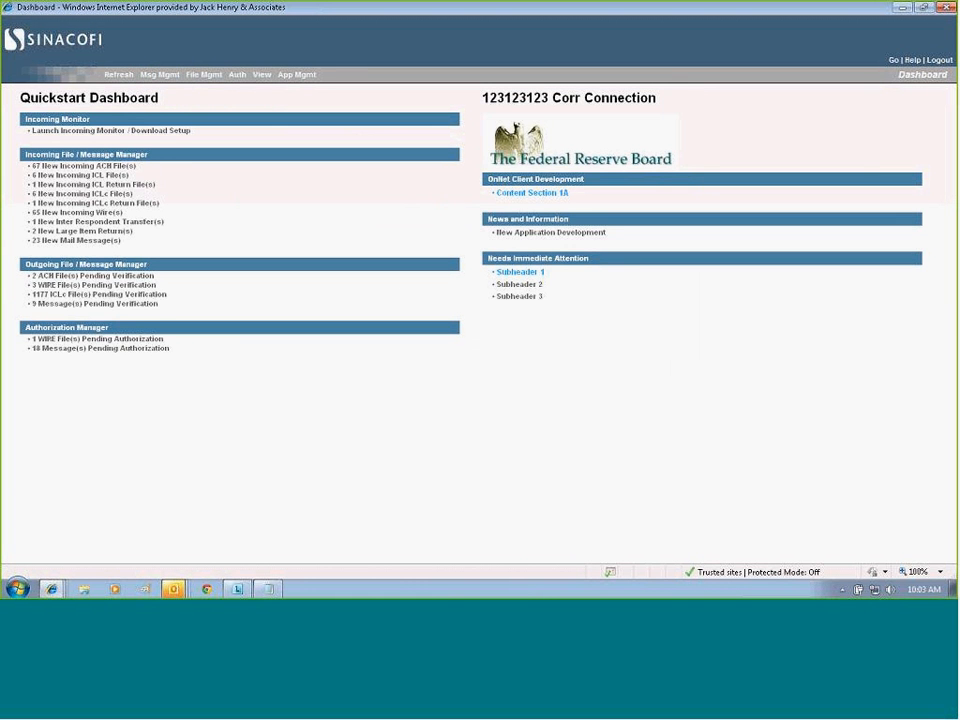
pyautogui.click(160, 132)
pyautogui.click(157, 76)
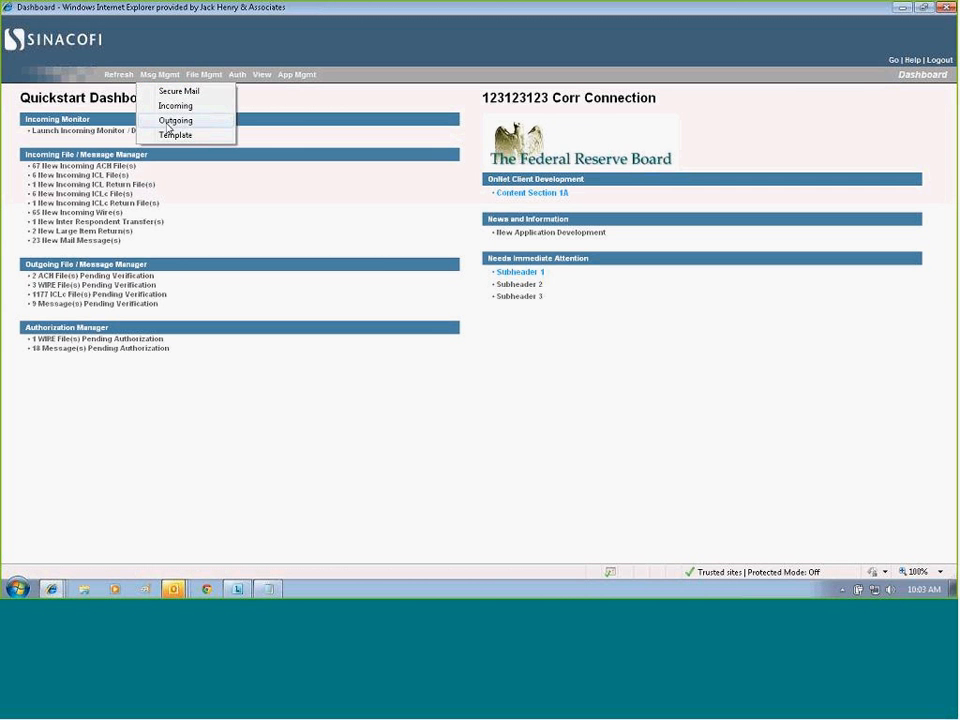
pyautogui.click(170, 121)
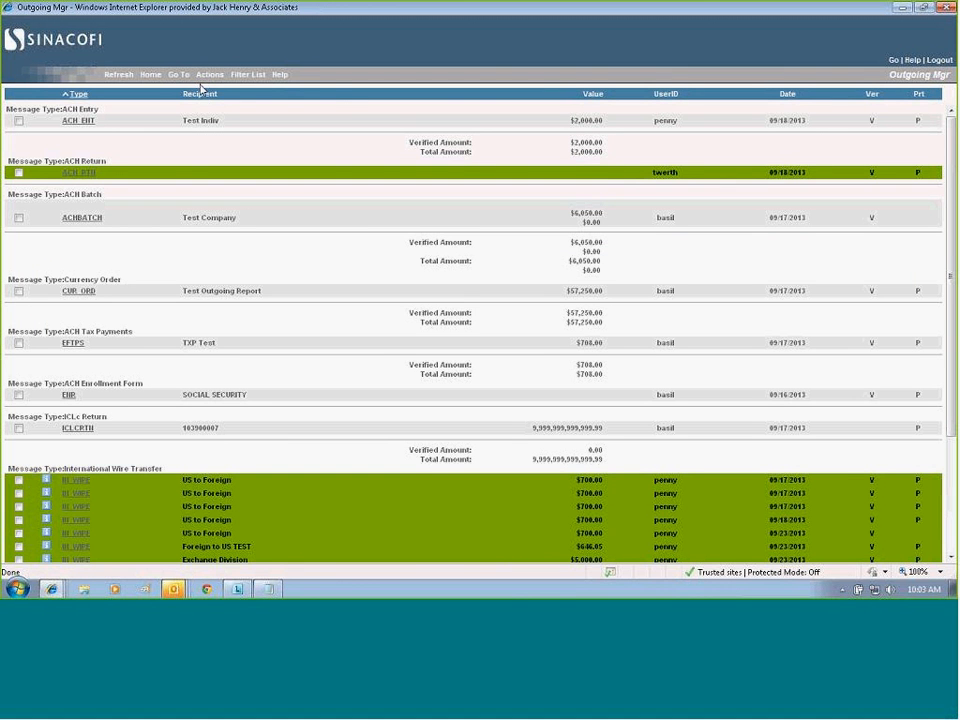
pyautogui.click(204, 76)
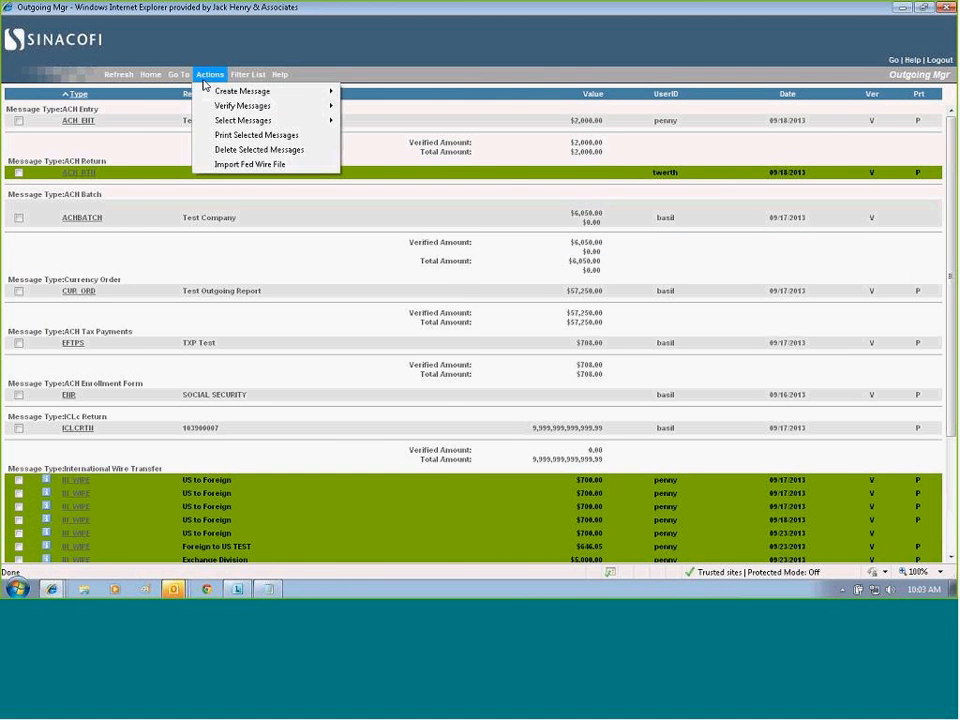
pyautogui.moveTo(243, 97)
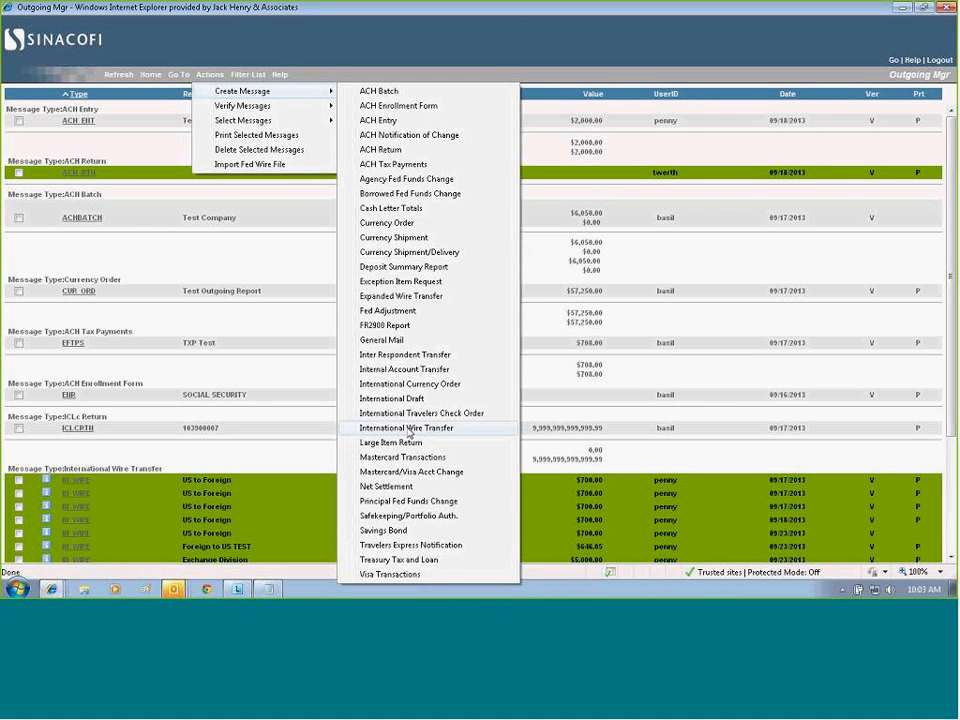
pyautogui.click(408, 428)
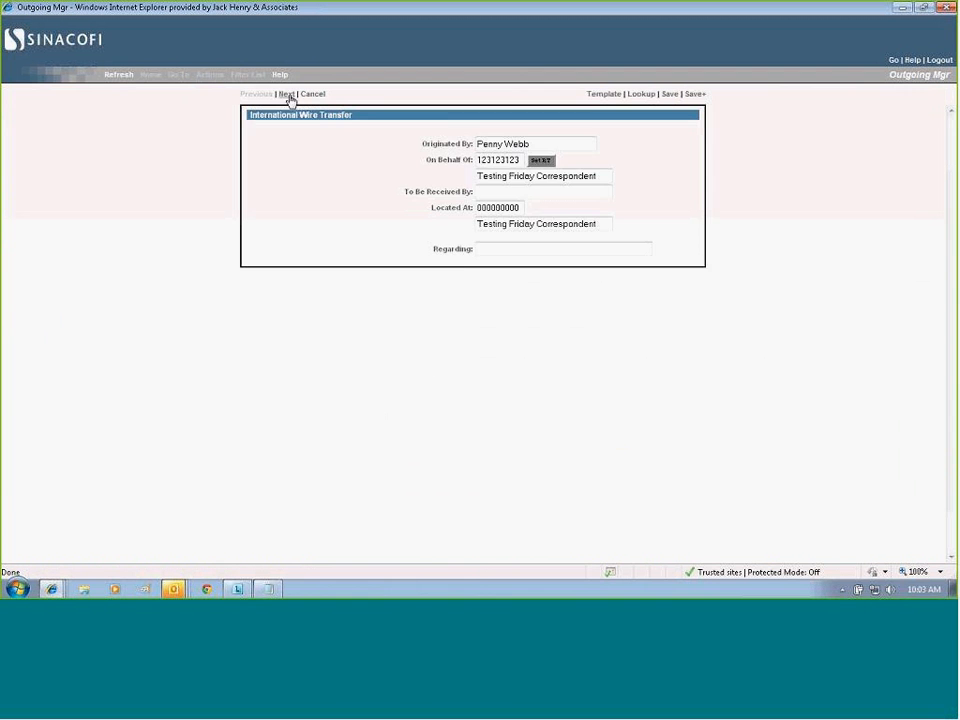
pyautogui.click(287, 94)
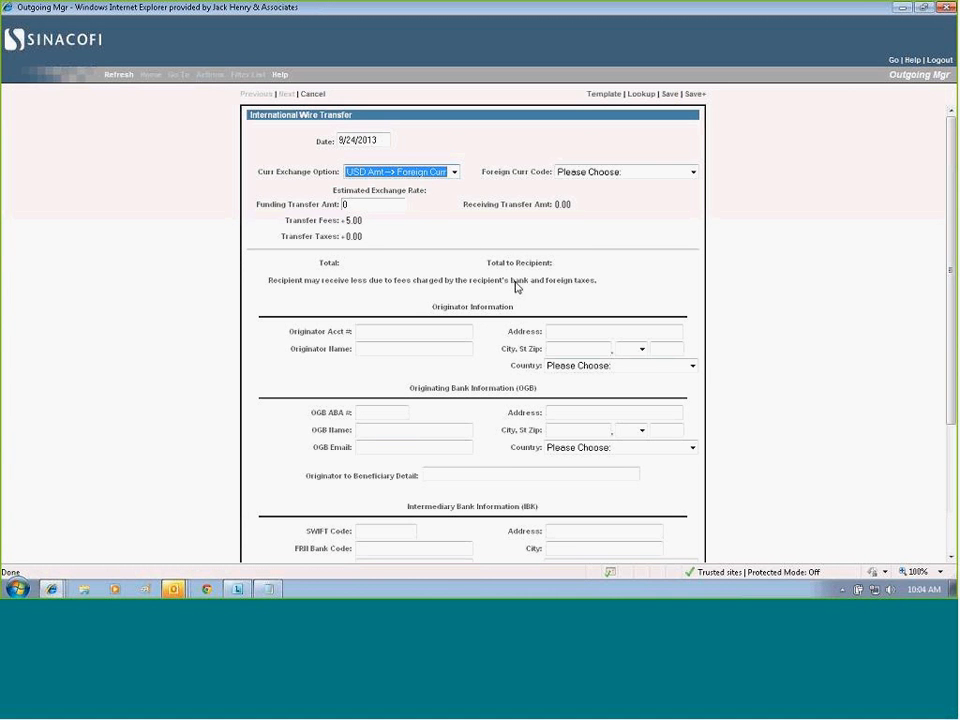
# Examine the transfer's estimated exchange rate, transfer fees and available currency exchange options.
pyautogui.moveTo(333, 189); pyautogui.dragTo(420, 195)
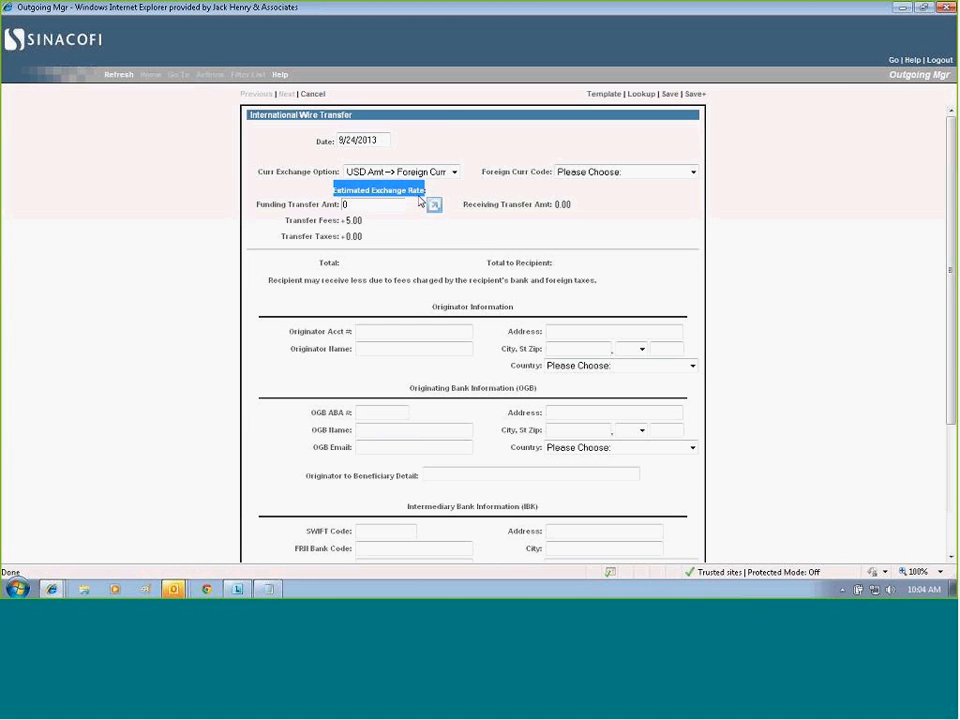
pyautogui.moveTo(286, 221); pyautogui.dragTo(340, 221)
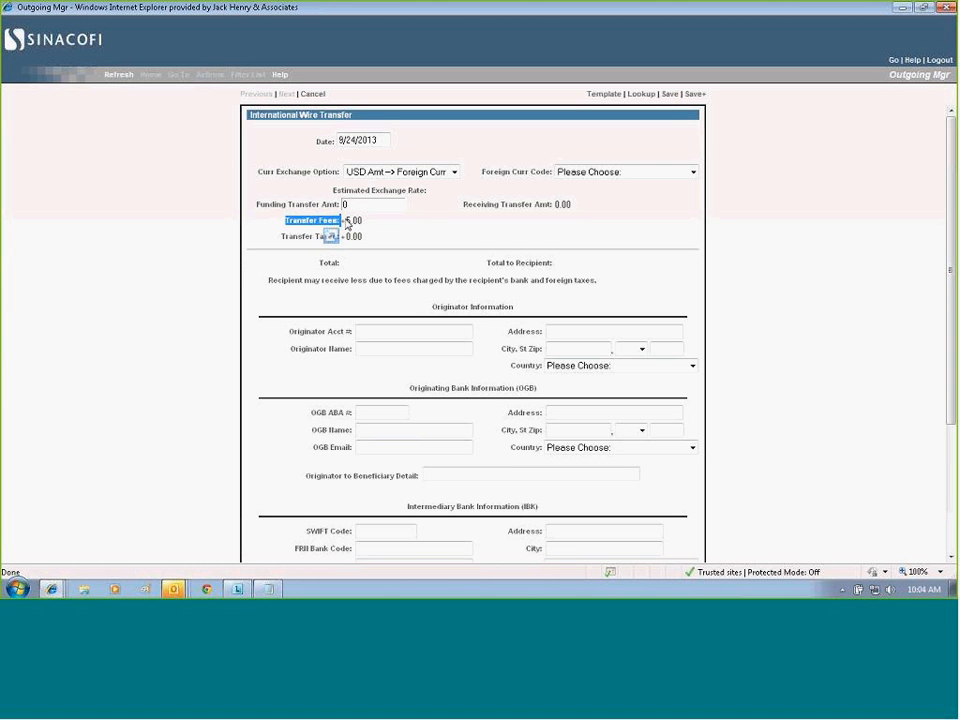
pyautogui.moveTo(369, 220); pyautogui.dragTo(347, 222)
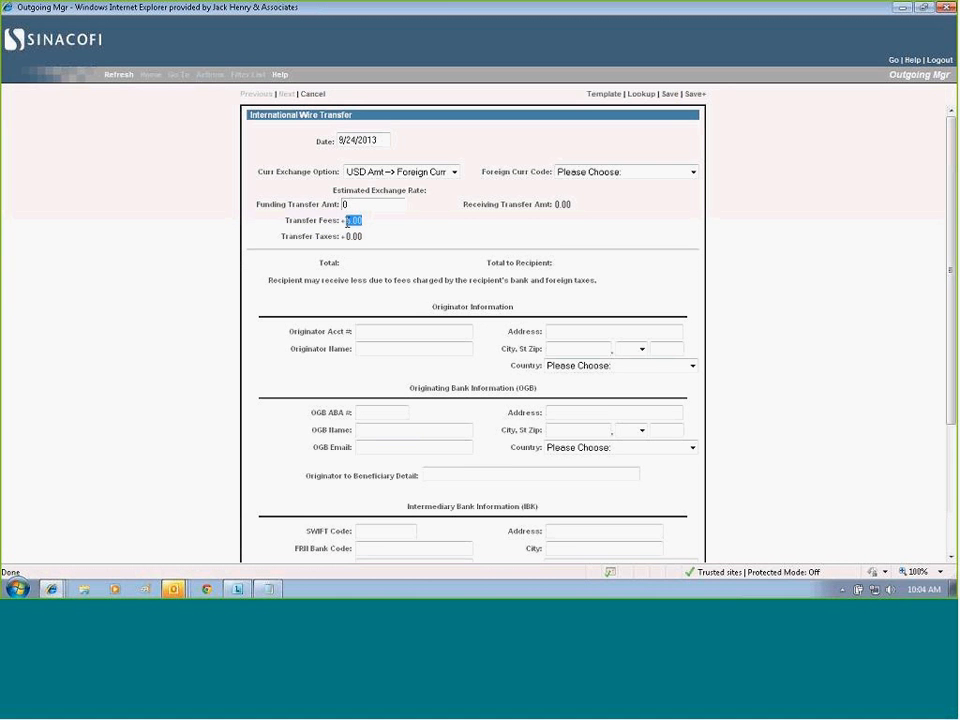
pyautogui.click(454, 177)
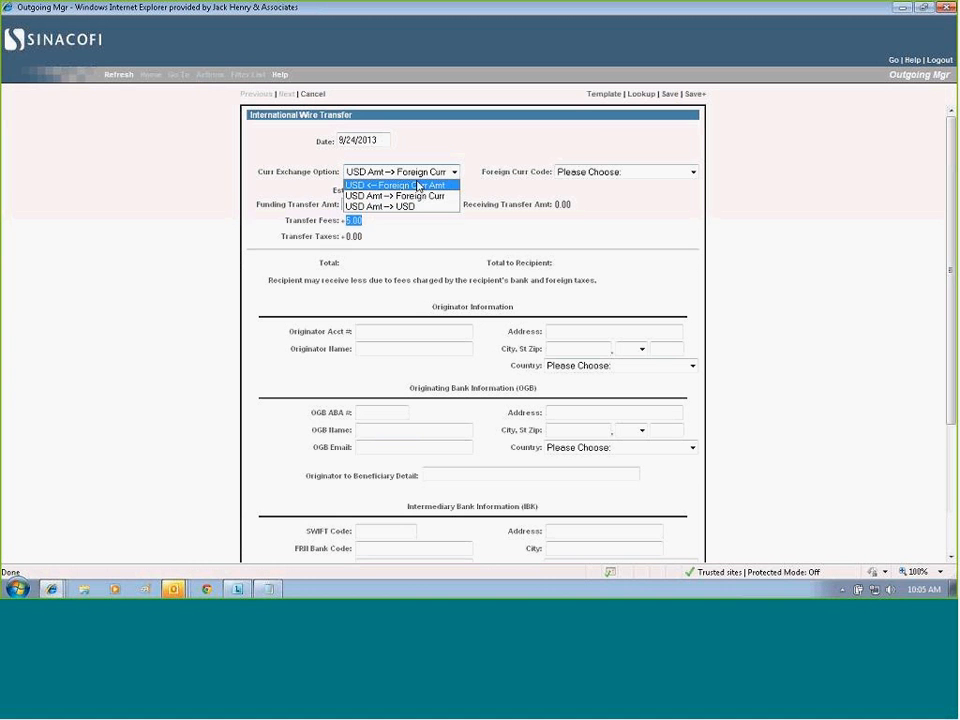
pyautogui.click(214, 170)
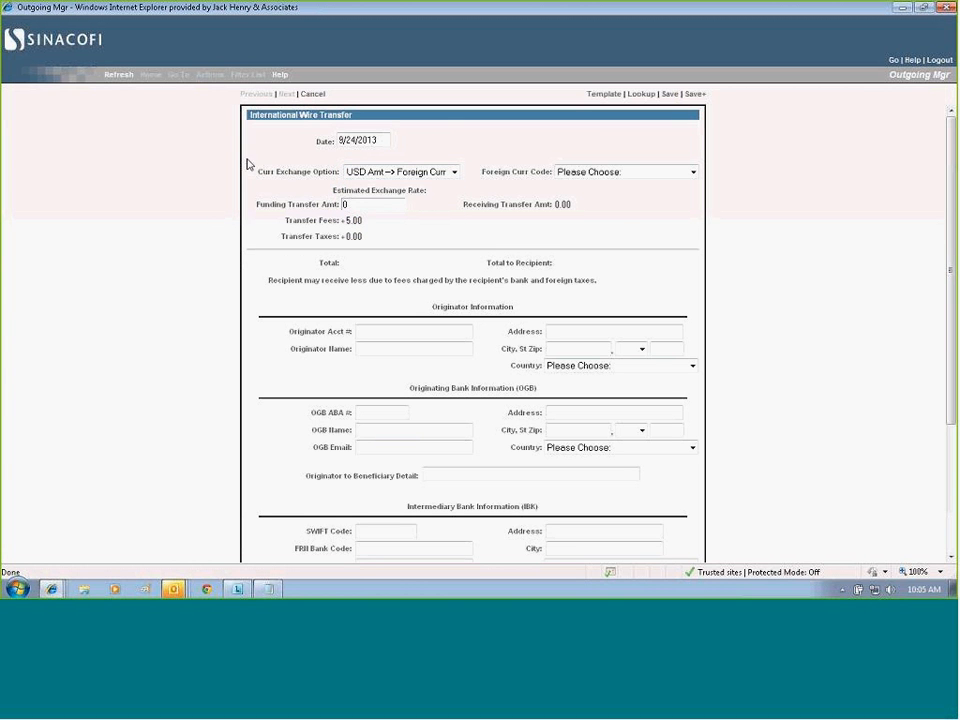
pyautogui.moveTo(246, 161); pyautogui.dragTo(253, 225)
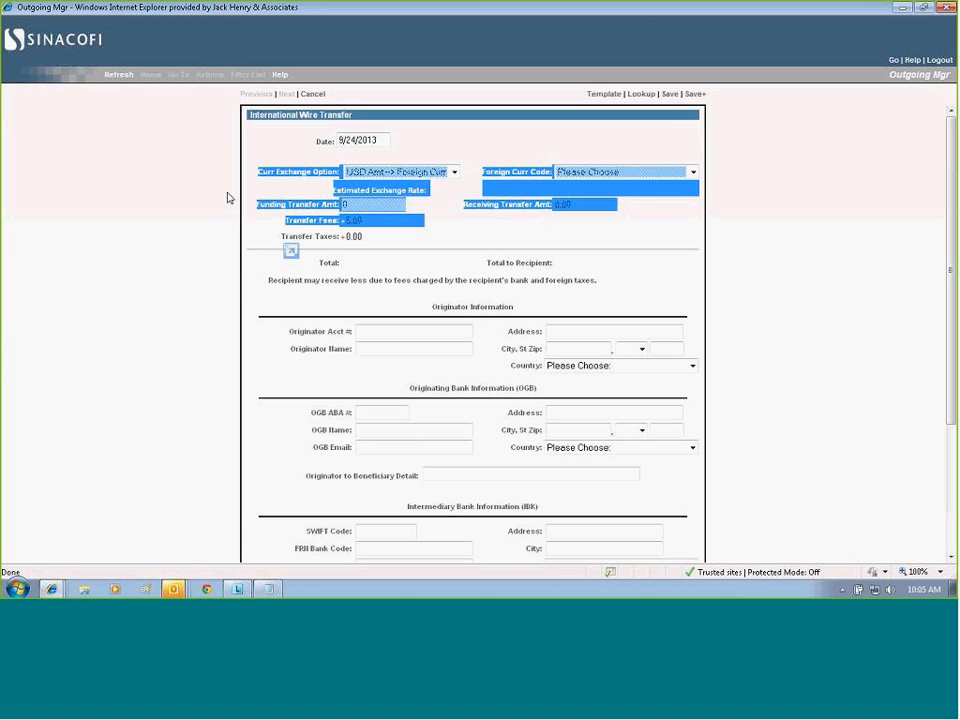
pyautogui.click(225, 203)
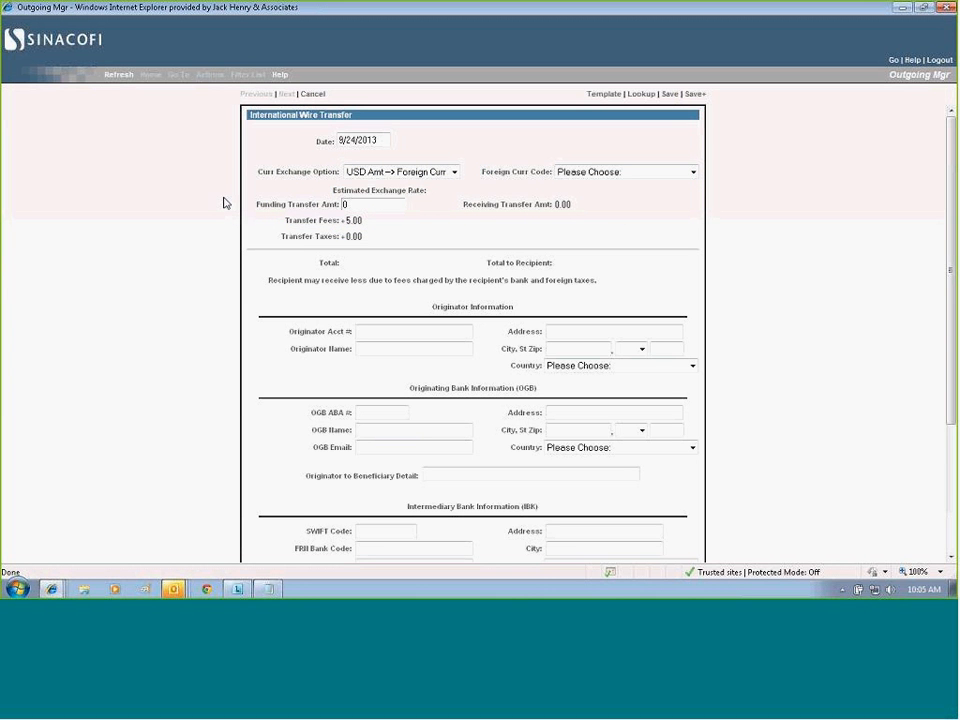
pyautogui.click(454, 172)
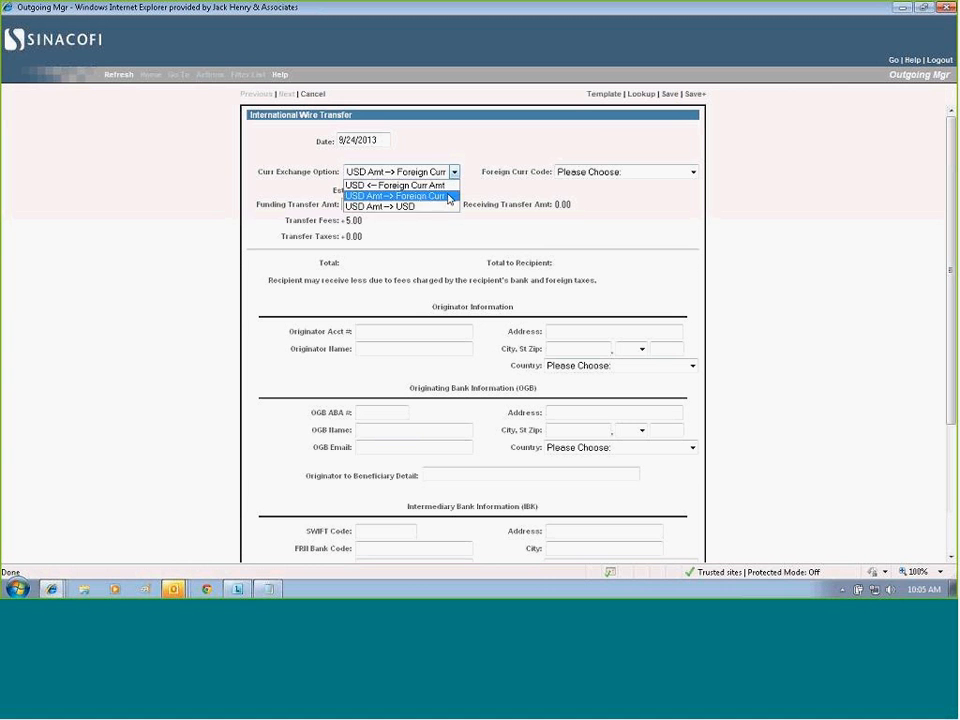
pyautogui.click(437, 226)
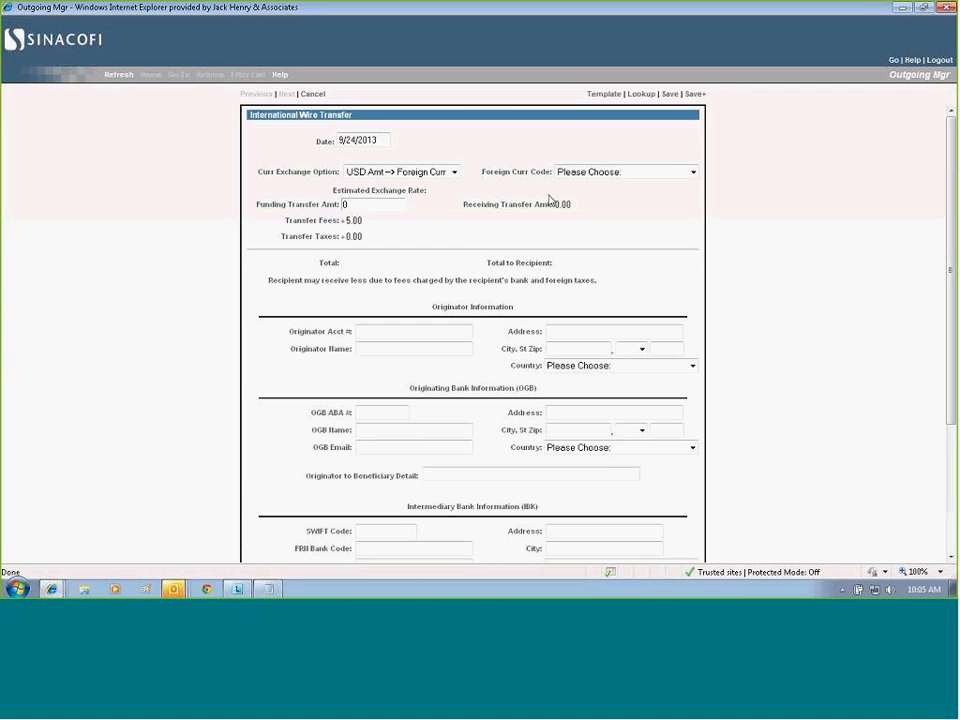
# Try the USD Amt --> USD exchange option and return the transfer to USD Amt --> Foreign Curr.
pyautogui.click(454, 175)
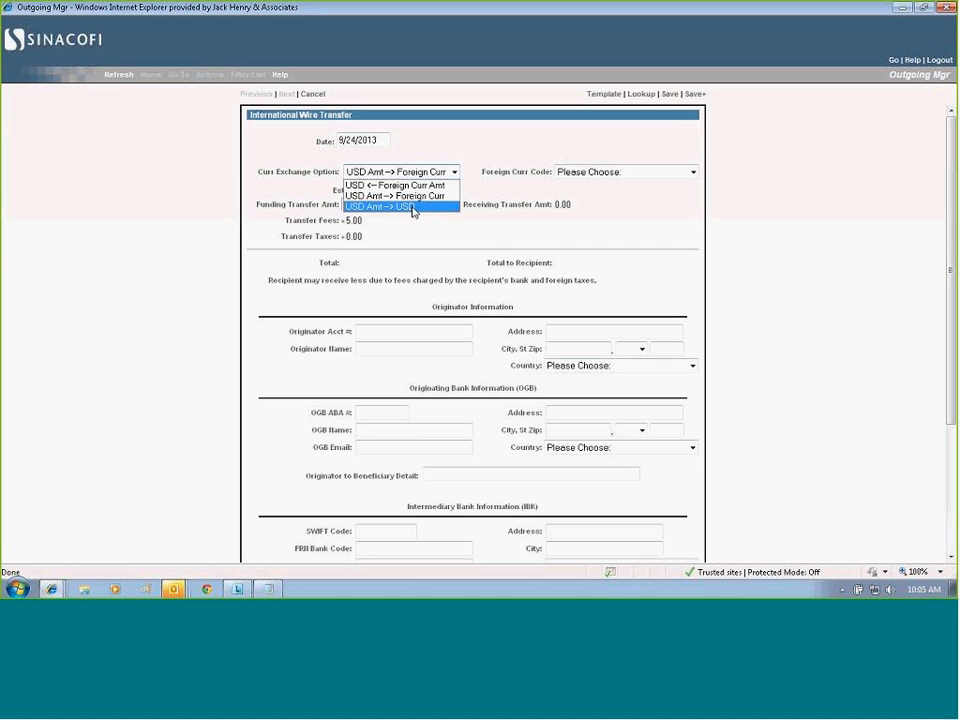
pyautogui.click(413, 207)
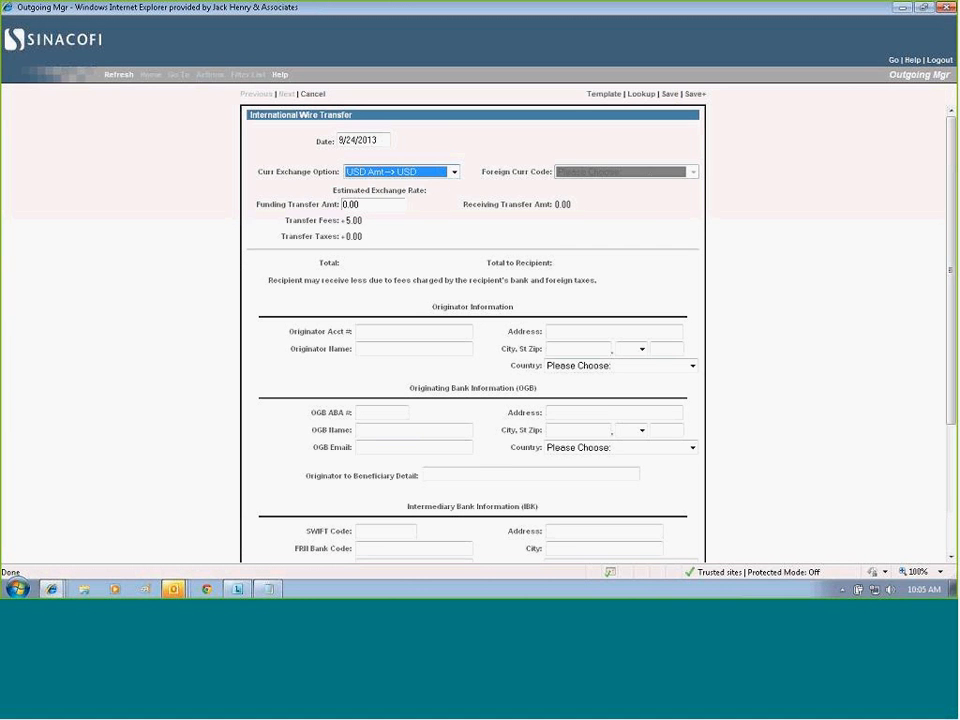
pyautogui.click(454, 172)
pyautogui.click(436, 188)
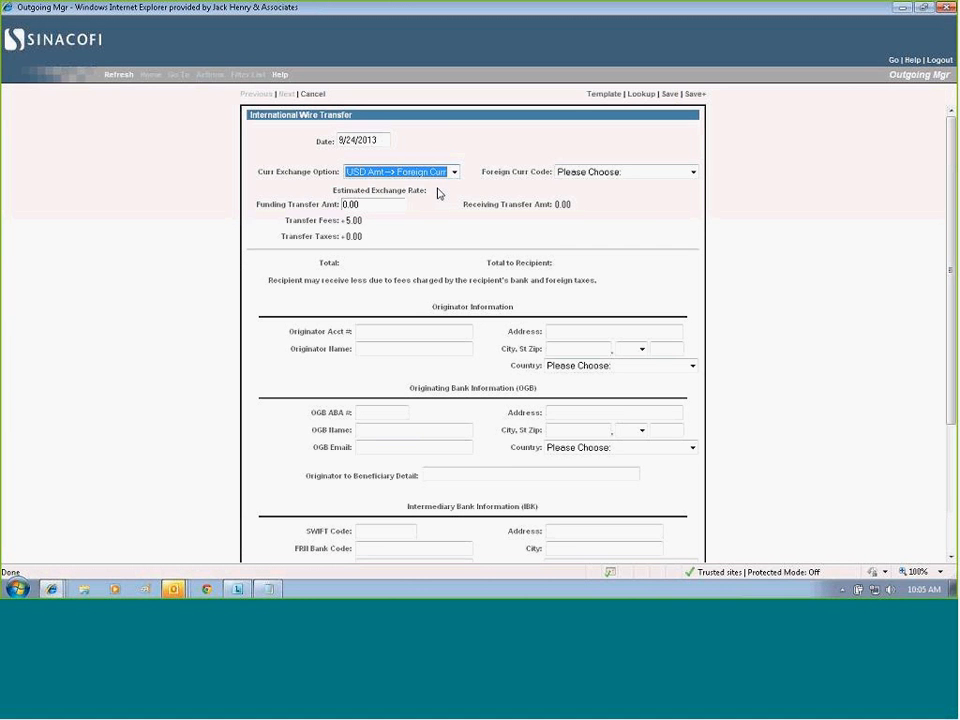
# Set the foreign currency code to Belgium - Euro and the funding transfer amount to 500.
pyautogui.click(692, 172)
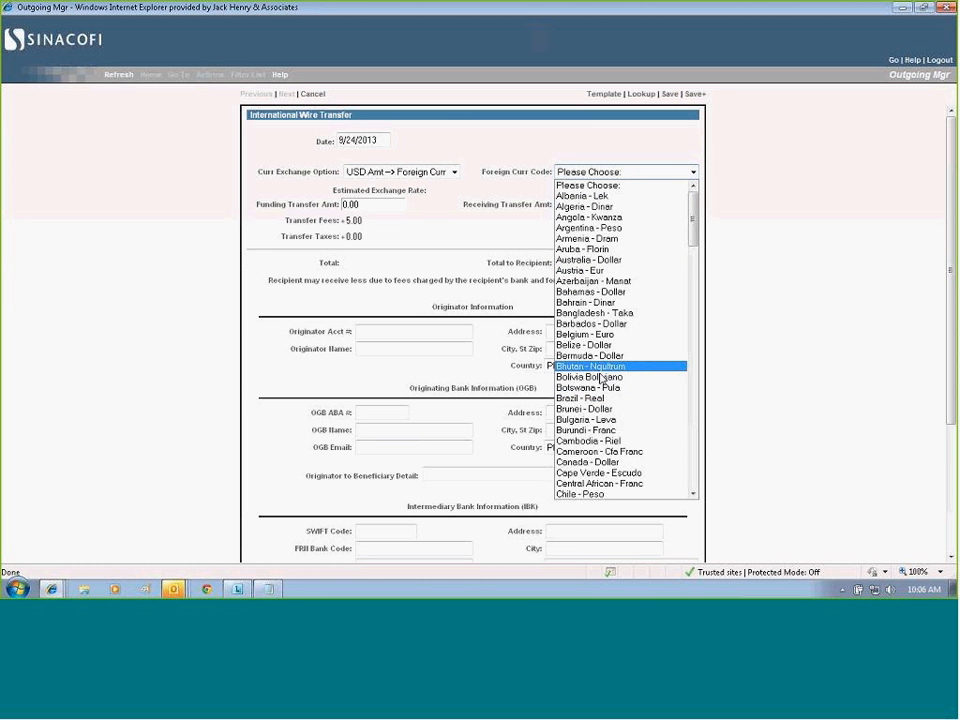
pyautogui.click(597, 334)
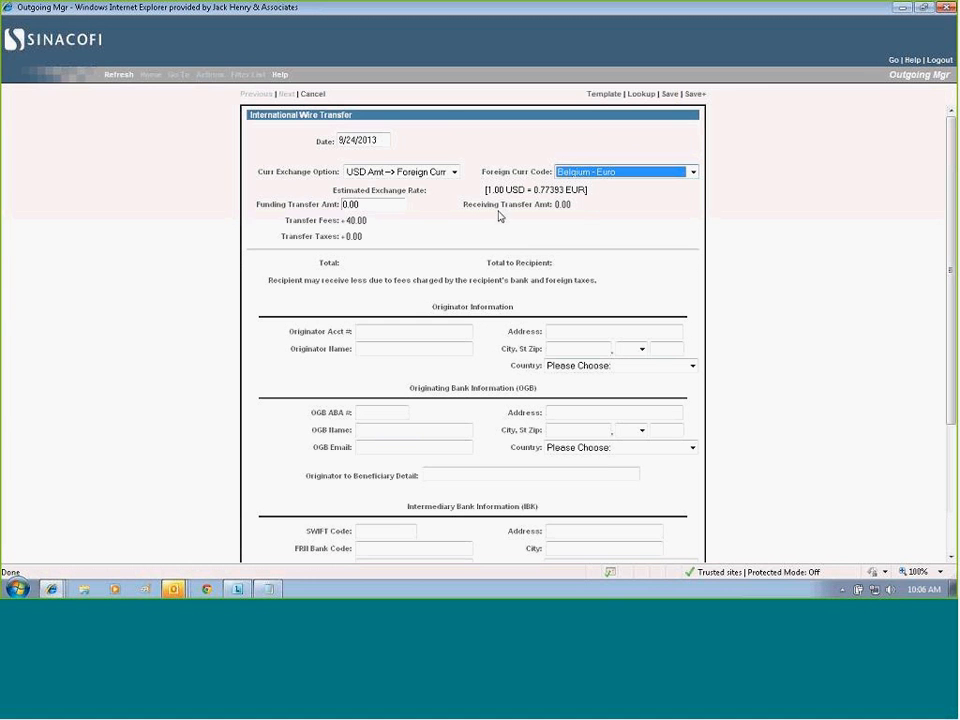
pyautogui.click(345, 204)
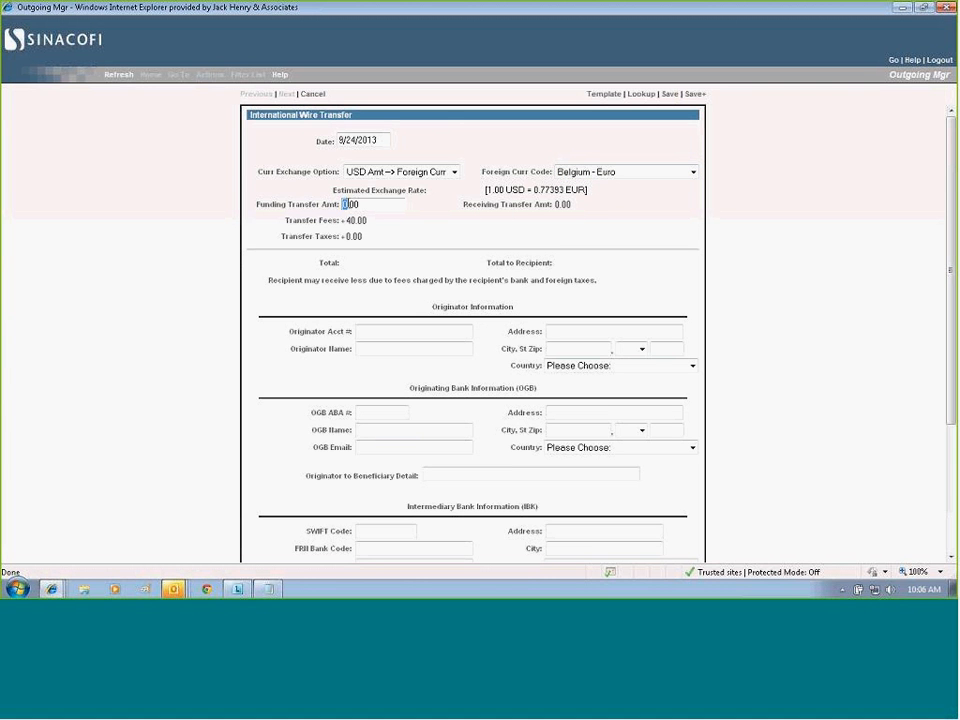
pyautogui.write('500')
pyautogui.click(428, 237)
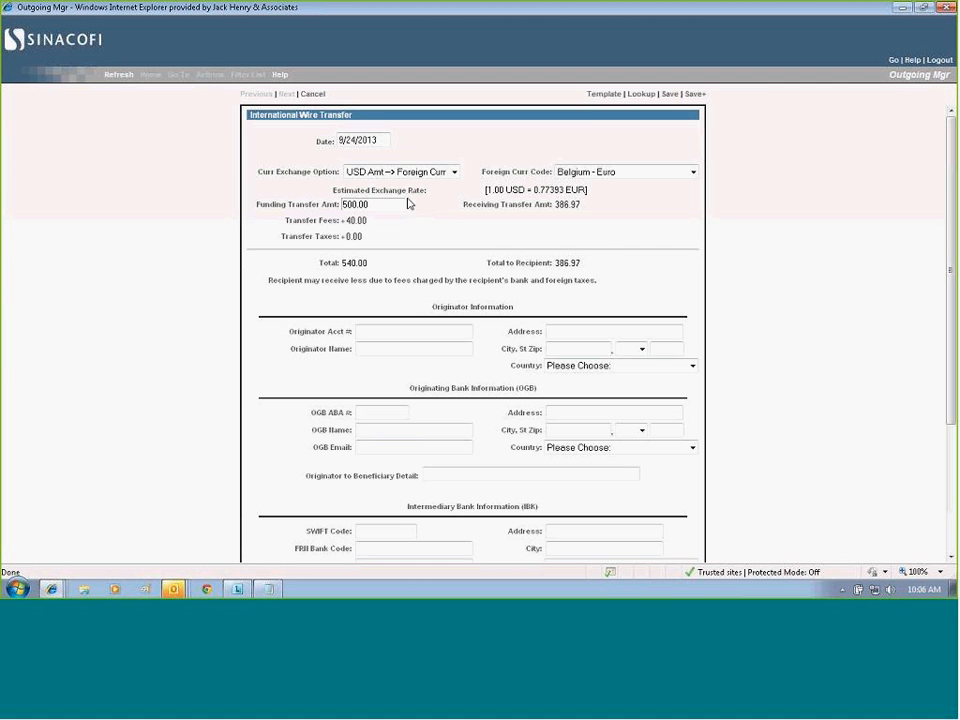
# Change the exchange option to USD <-- Foreign Curr Amt and set the receiving transfer amount to 500.00.
pyautogui.click(453, 172)
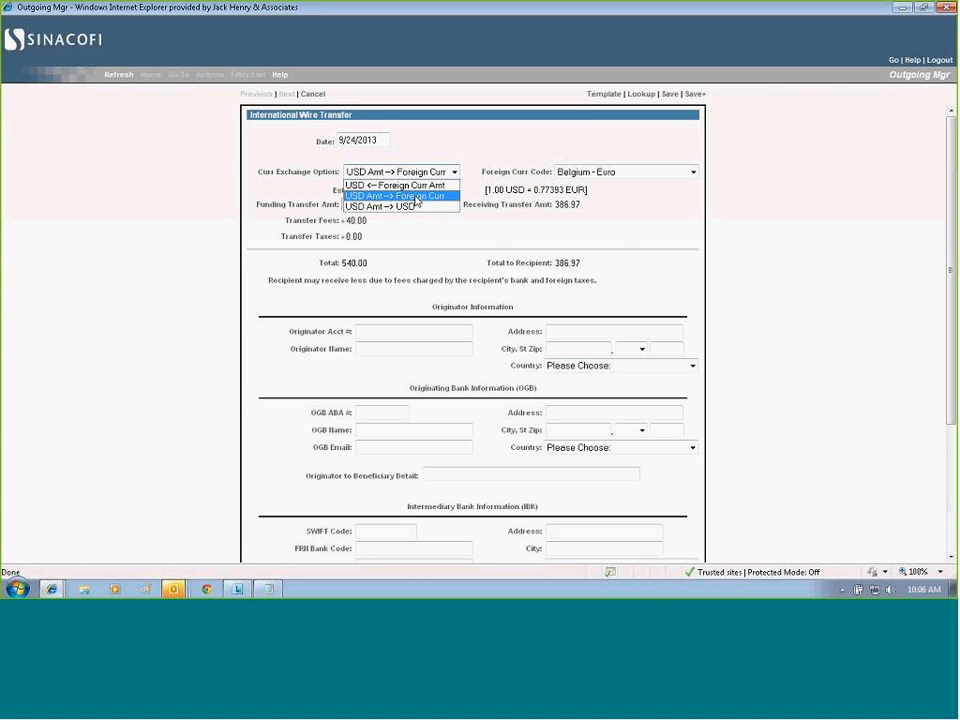
pyautogui.click(416, 187)
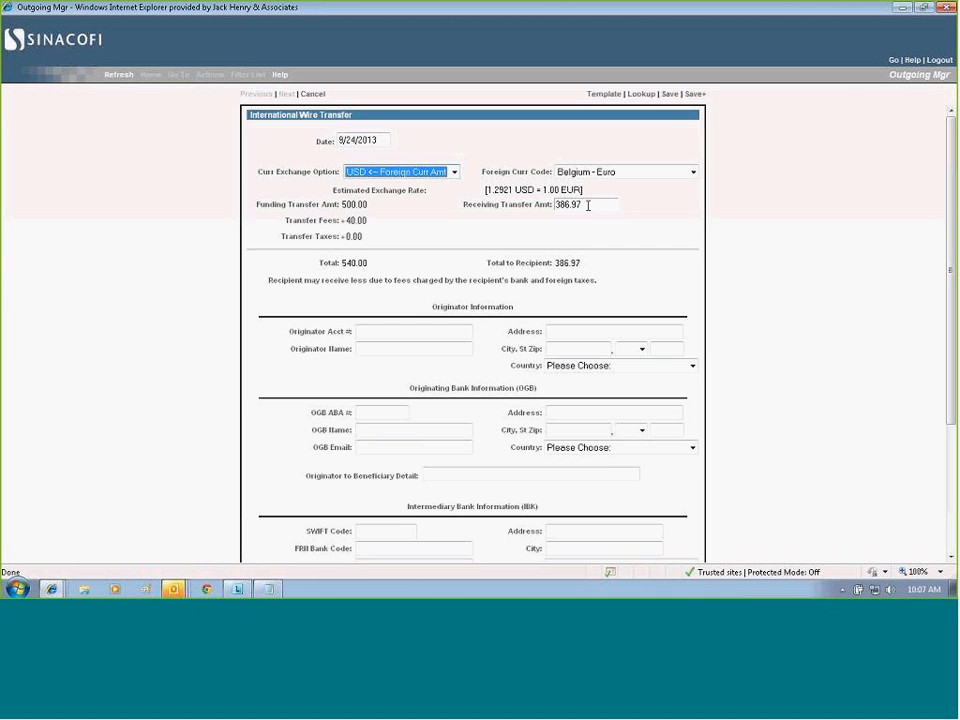
pyautogui.click(588, 205)
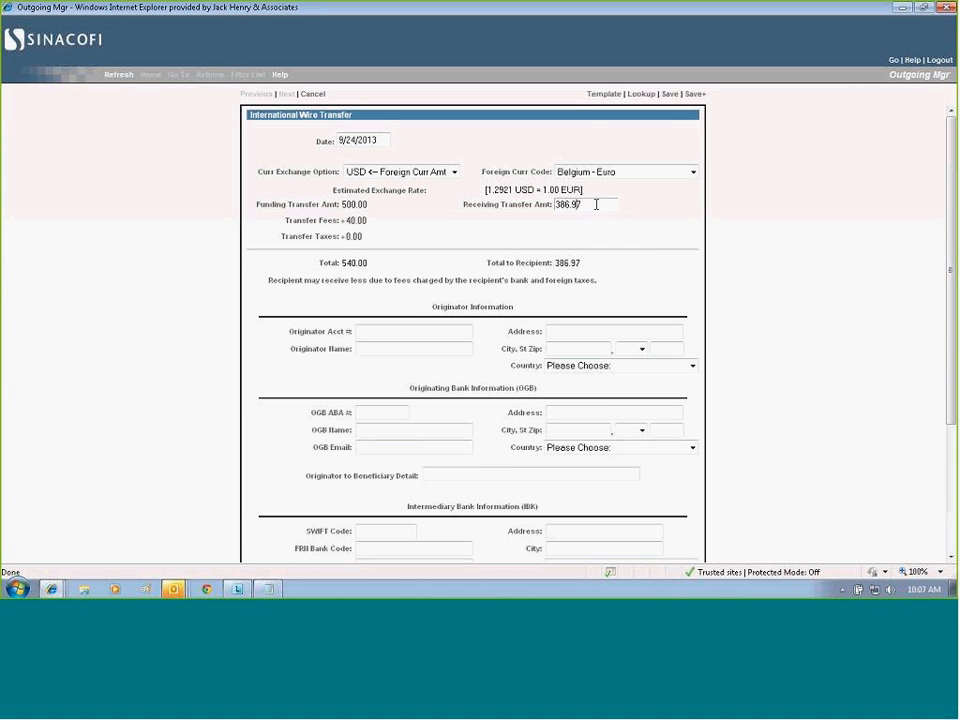
pyautogui.write('500.00')
pyautogui.click(579, 225)
# Switch the currency exchange option back to USD Amt --> Foreign Curr.
pyautogui.click(453, 172)
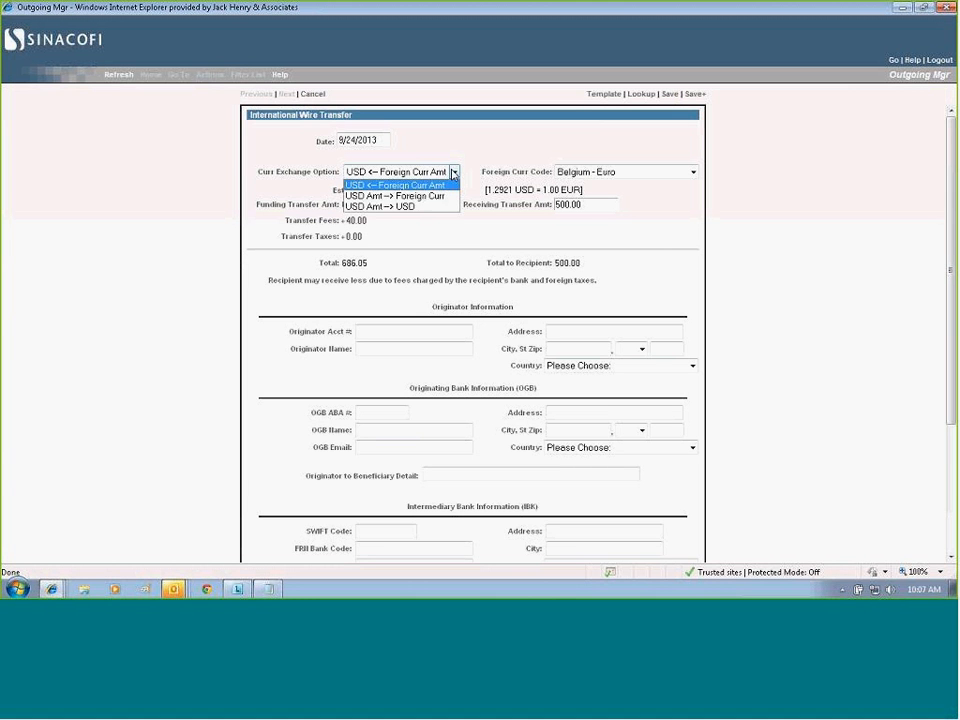
pyautogui.click(414, 197)
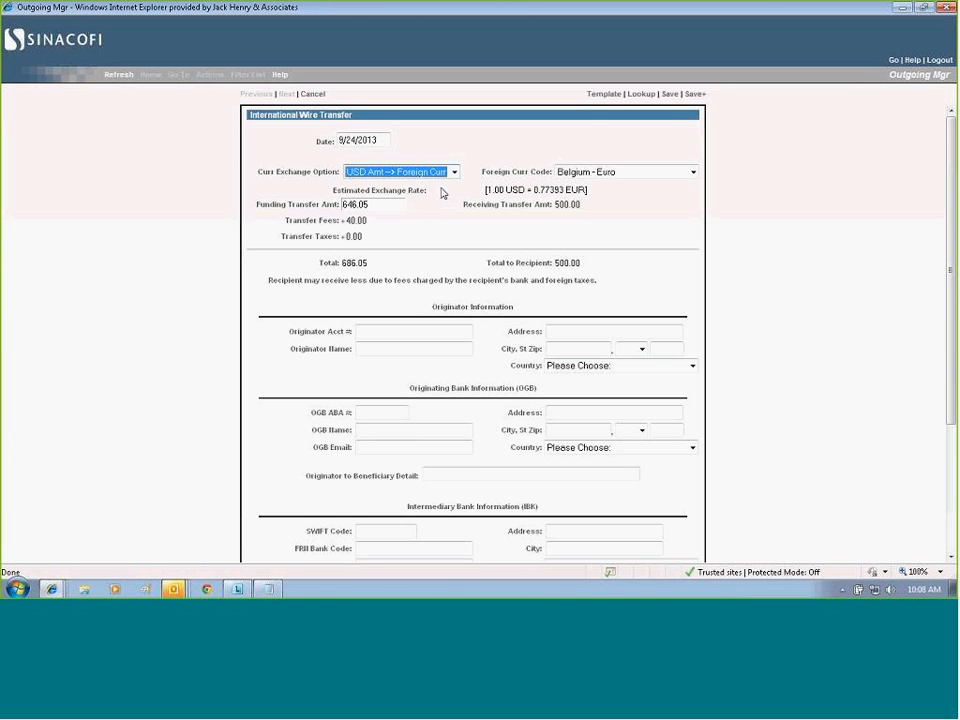
# Set the foreign currency code to East Caribbean - Dollar and save an exchange rate of 1.45 USD per unit.
pyautogui.click(692, 172)
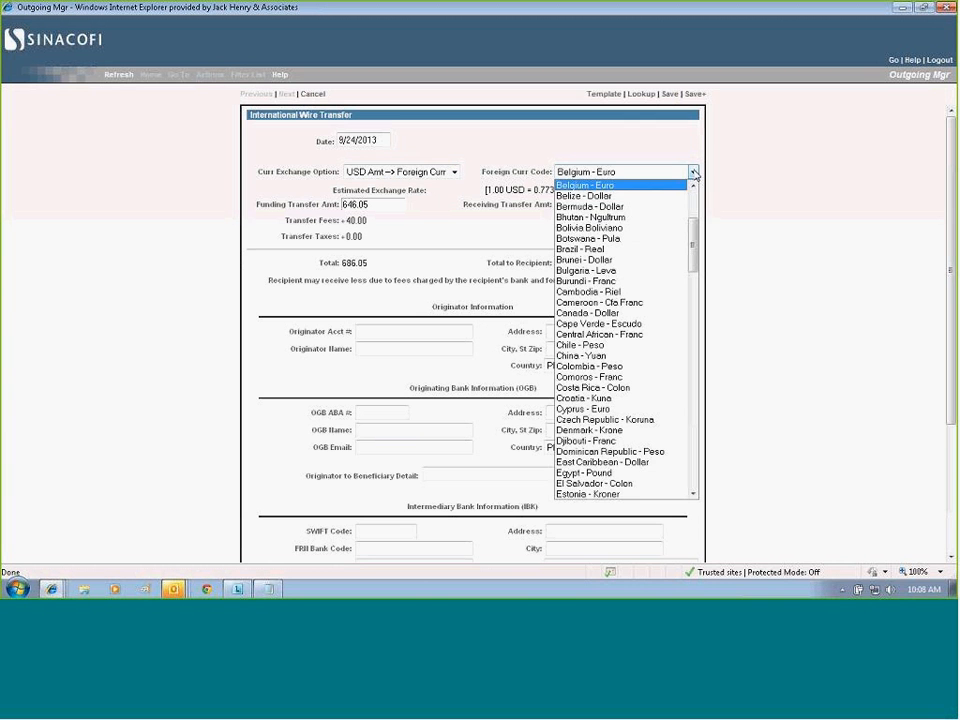
pyautogui.click(594, 462)
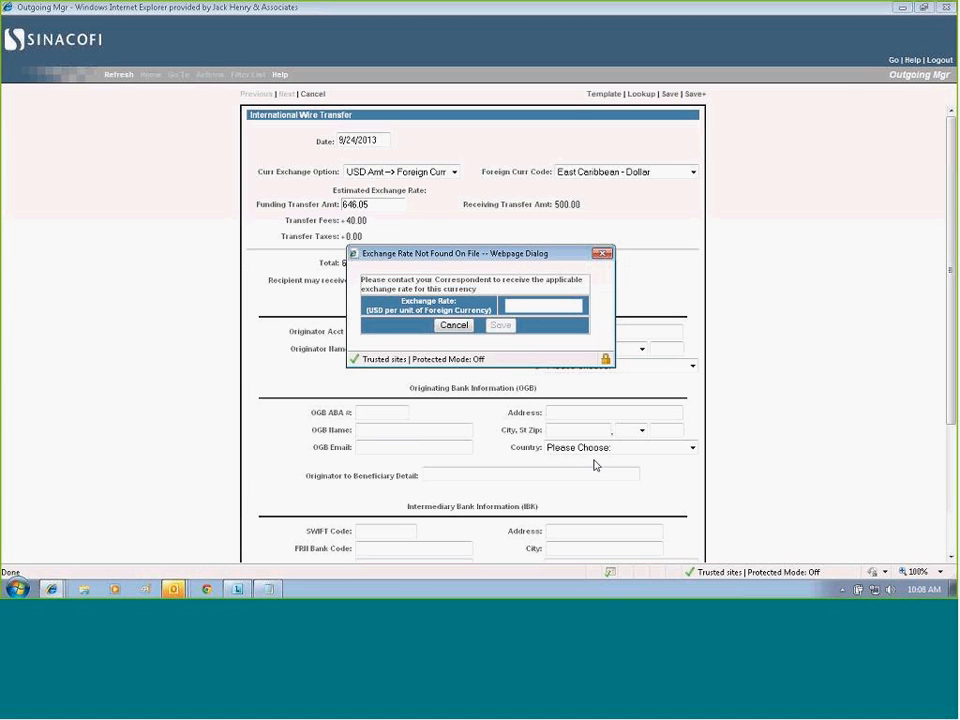
pyautogui.write('1.45')
pyautogui.click(500, 326)
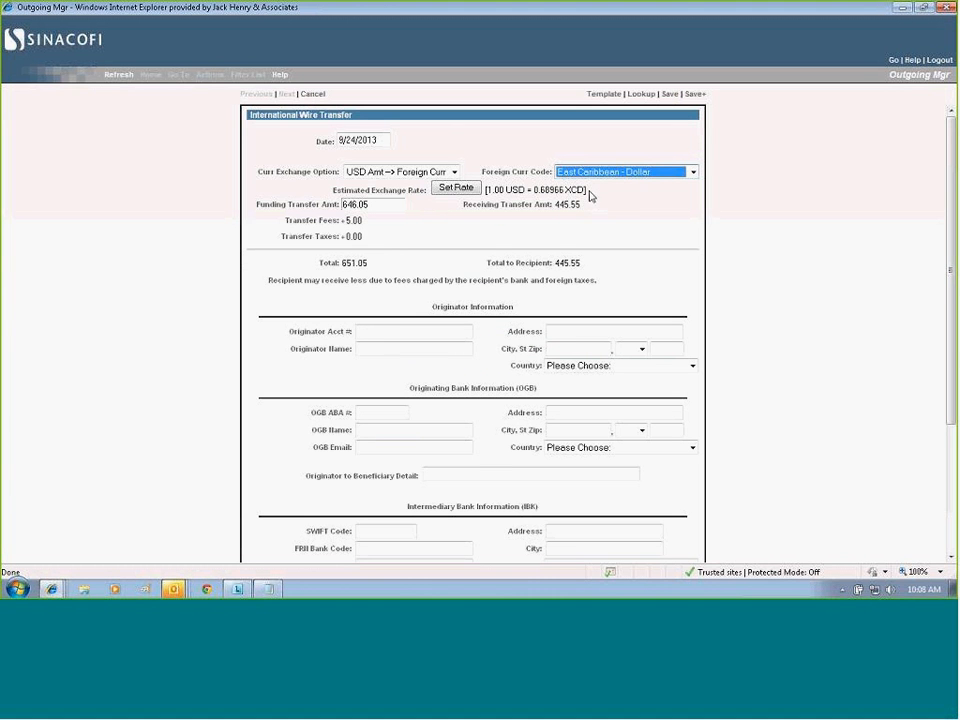
# Reset the East Caribbean - Dollar exchange rate to 164 USD per unit of foreign currency and save it.
pyautogui.click(447, 193)
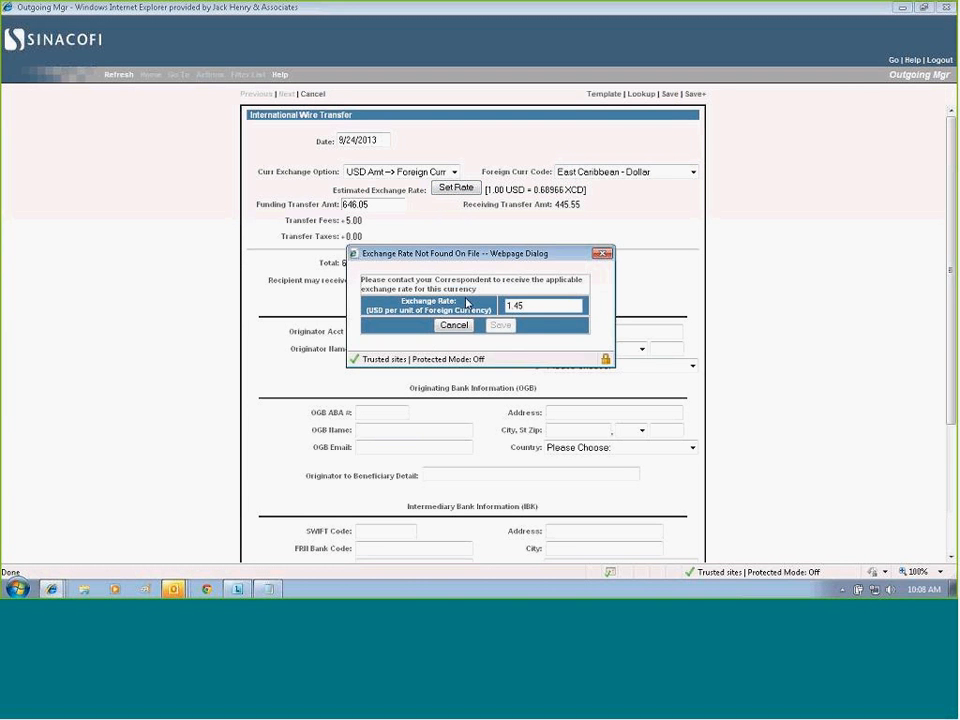
pyautogui.moveTo(532, 305); pyautogui.dragTo(514, 305)
pyautogui.write('64')
pyautogui.click(500, 325)
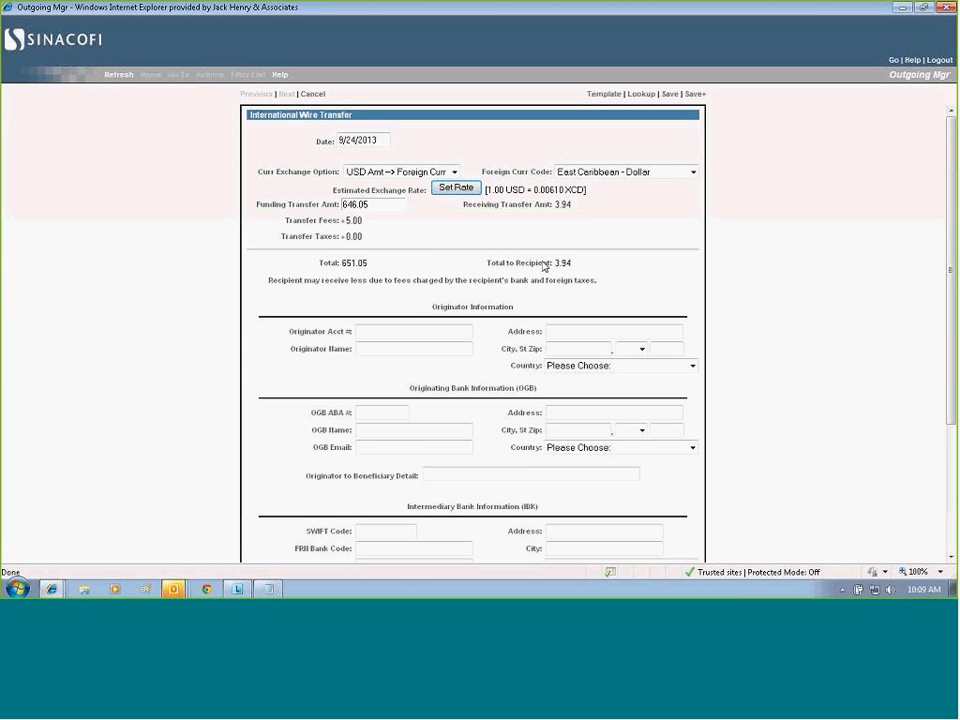
# Fill in the international wire transfer from the Test template dated 09/23/2013 and save the message.
pyautogui.click(598, 95)
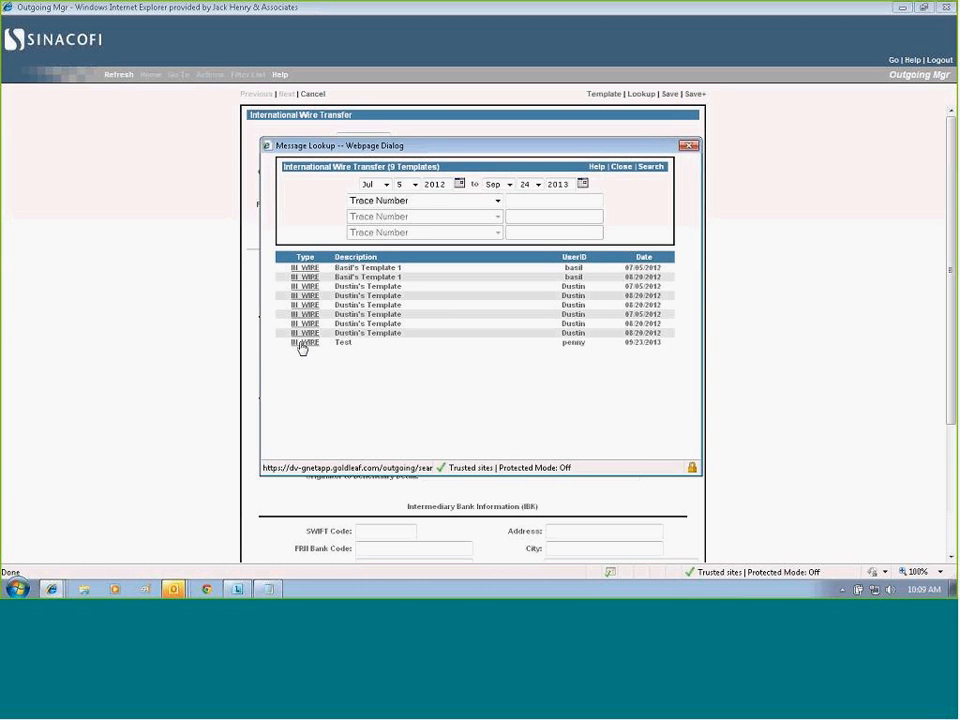
pyautogui.click(302, 344)
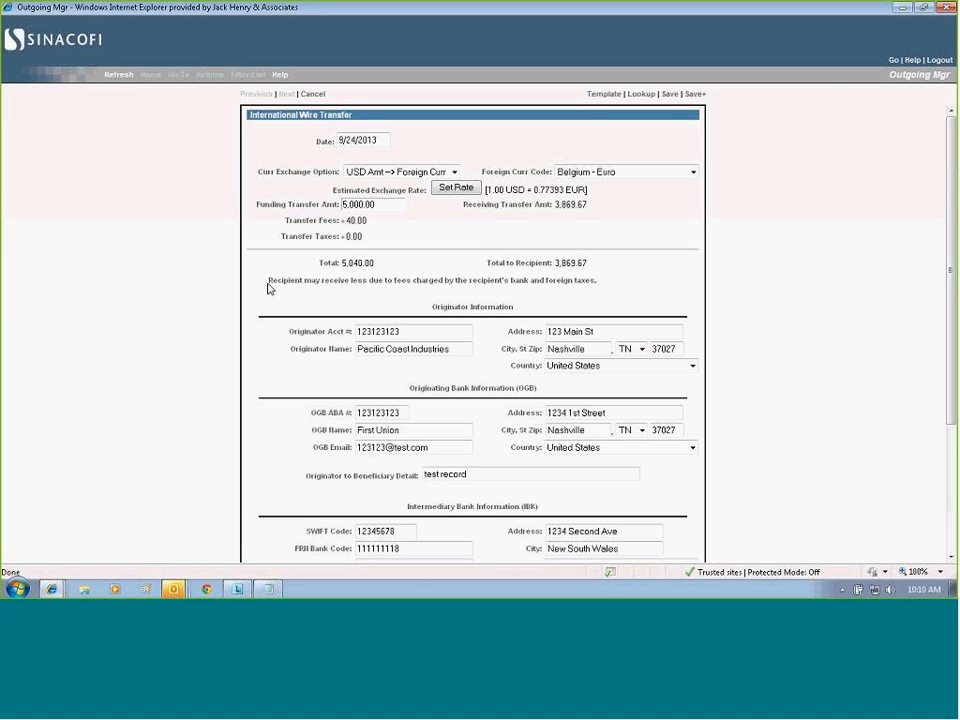
pyautogui.moveTo(268, 285); pyautogui.dragTo(557, 292)
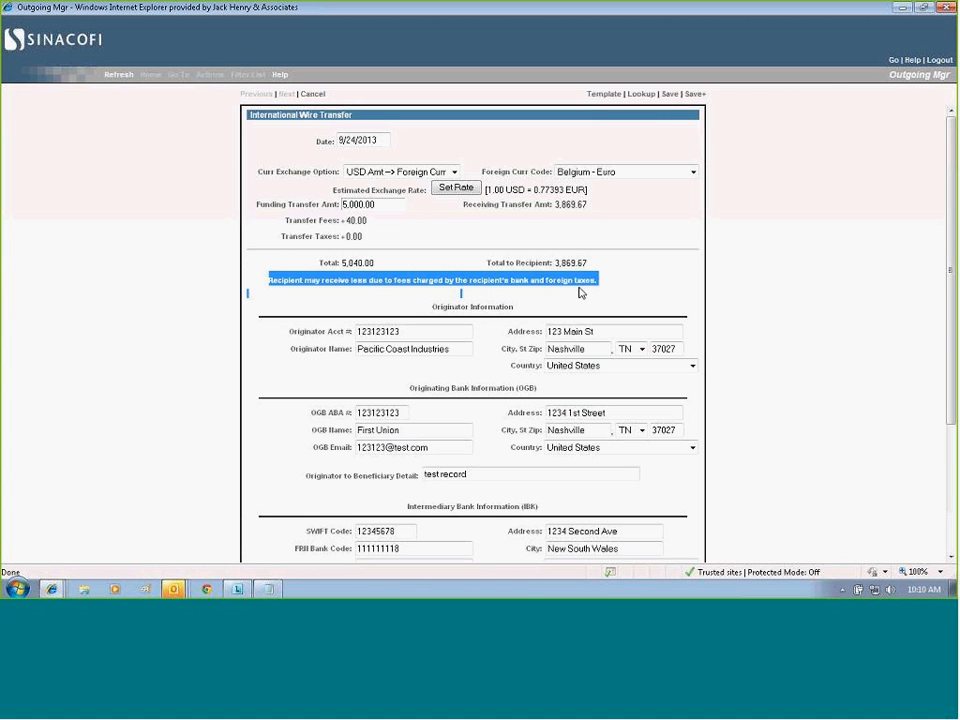
pyautogui.click(632, 290)
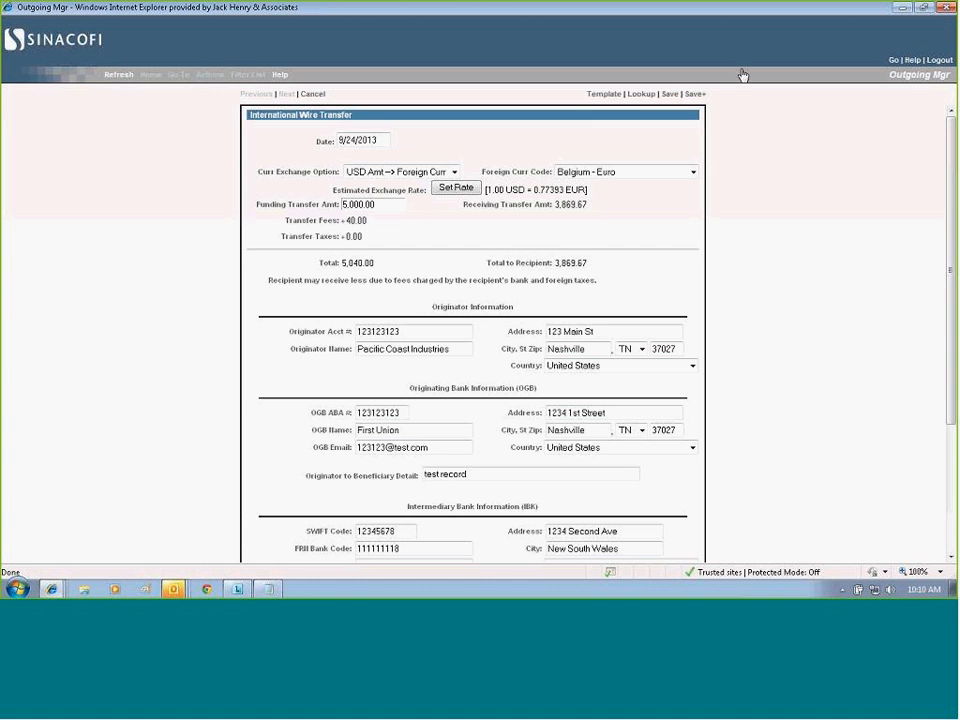
pyautogui.click(670, 95)
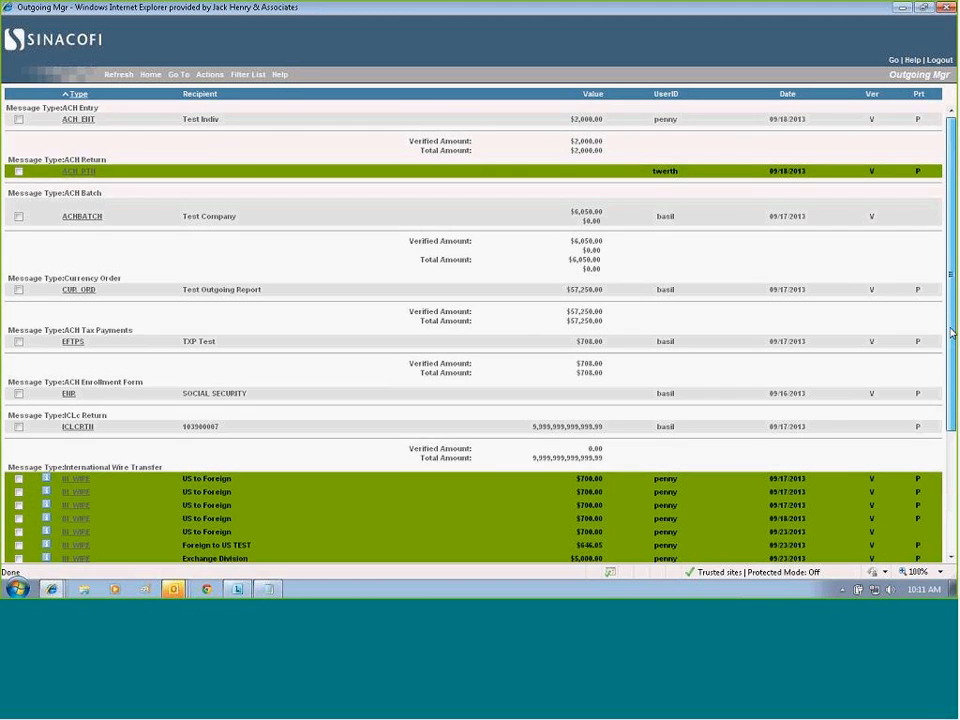
# Refresh the outgoing list and release the new $5,000.00 Exchange Division wire from its OFAC check with the comment "test trans".
pyautogui.moveTo(951, 273); pyautogui.dragTo(951, 401)
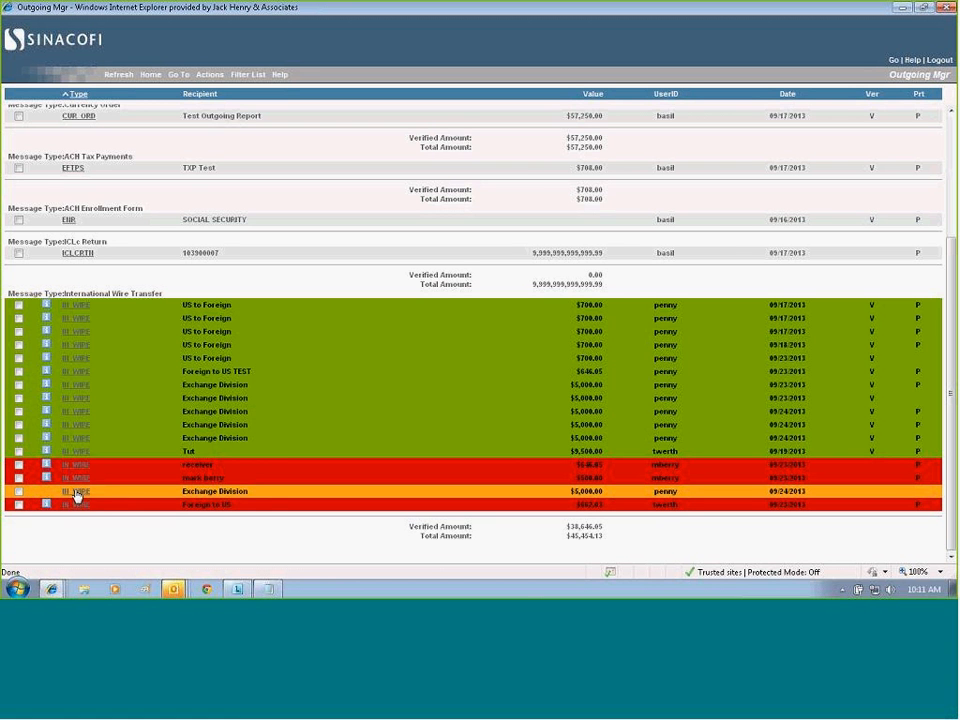
pyautogui.click(121, 80)
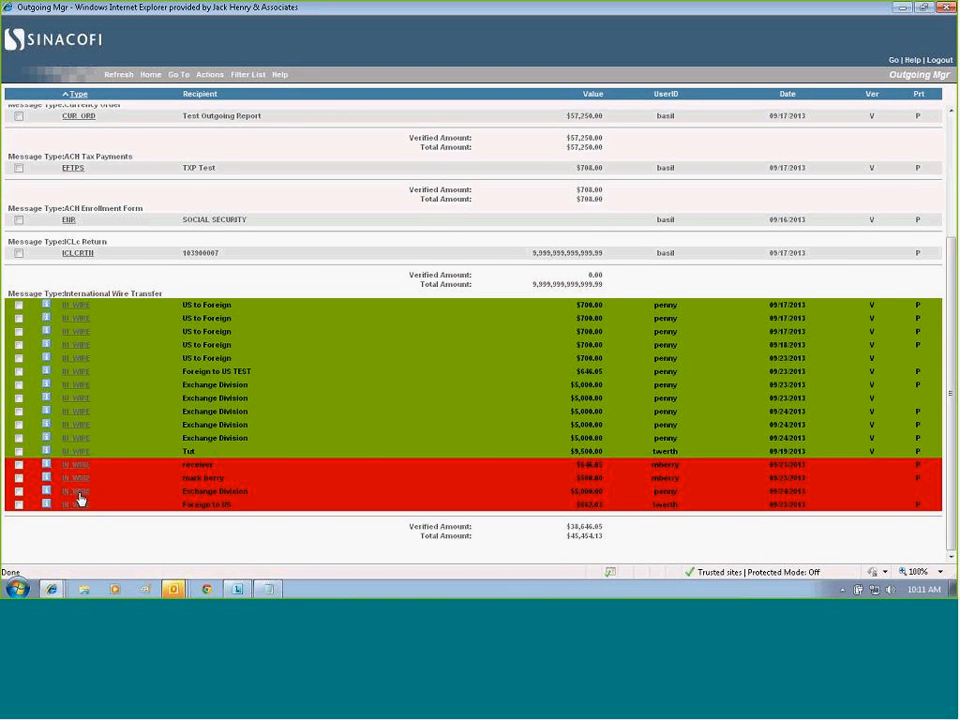
pyautogui.click(45, 492)
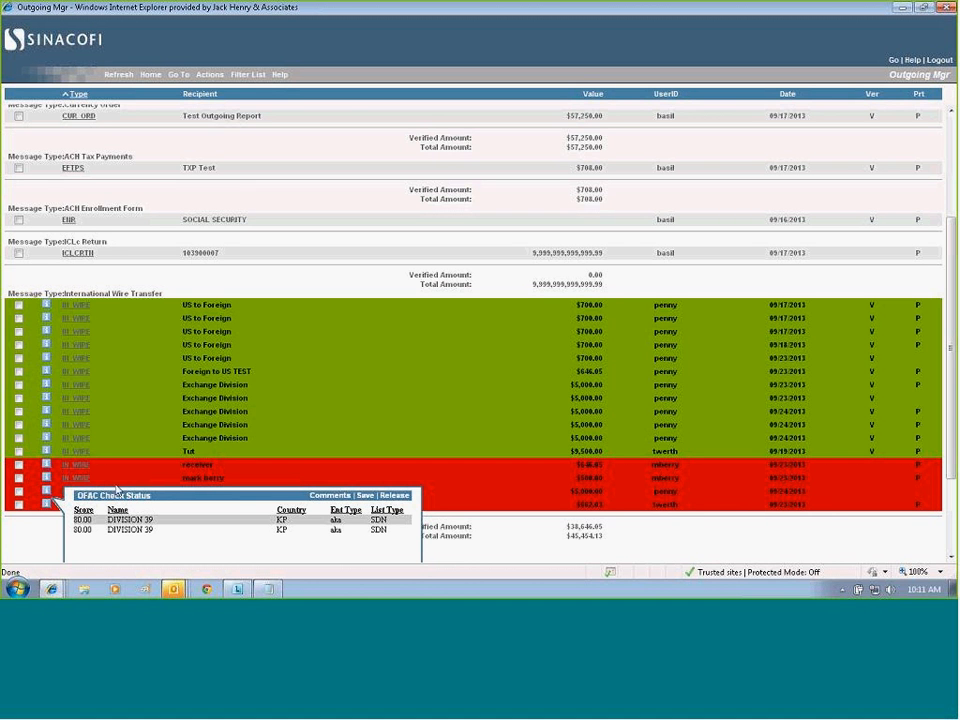
pyautogui.click(332, 495)
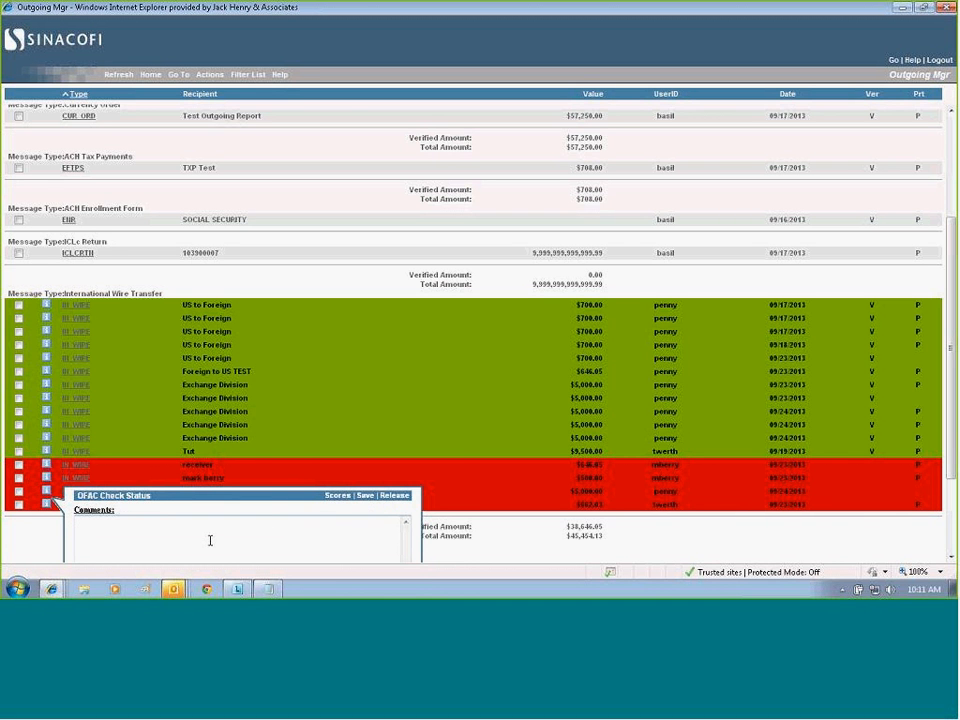
pyautogui.click(211, 537)
pyautogui.write('test trans')
pyautogui.click(393, 496)
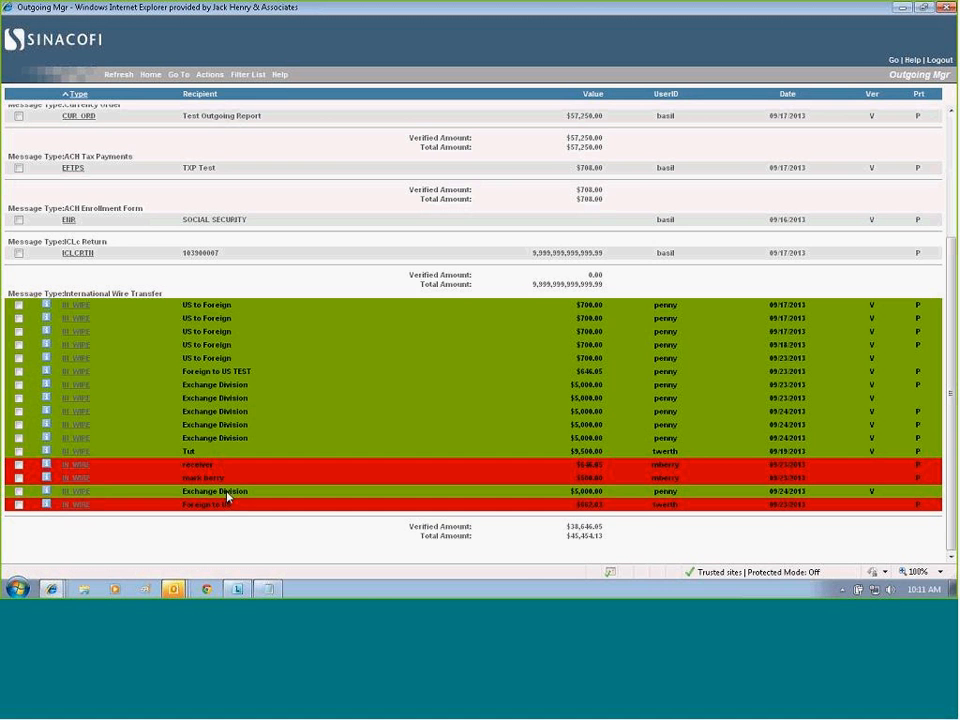
# Generate a printed report containing only the released $5,000.00 Exchange Division wire dated 09/24/2013.
pyautogui.click(19, 492)
pyautogui.click(209, 76)
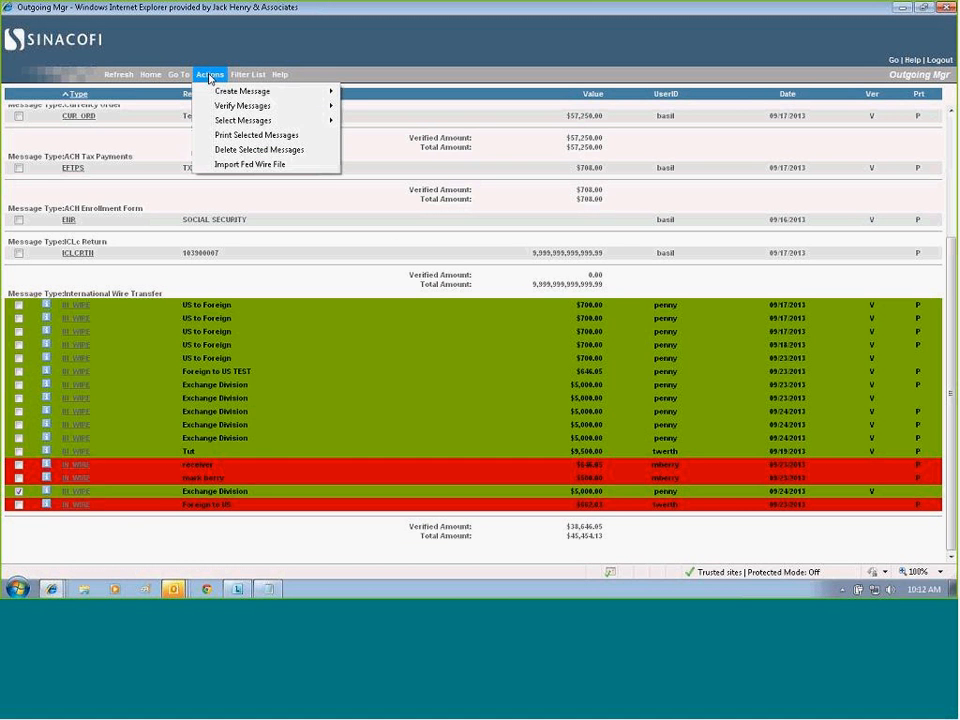
pyautogui.click(258, 135)
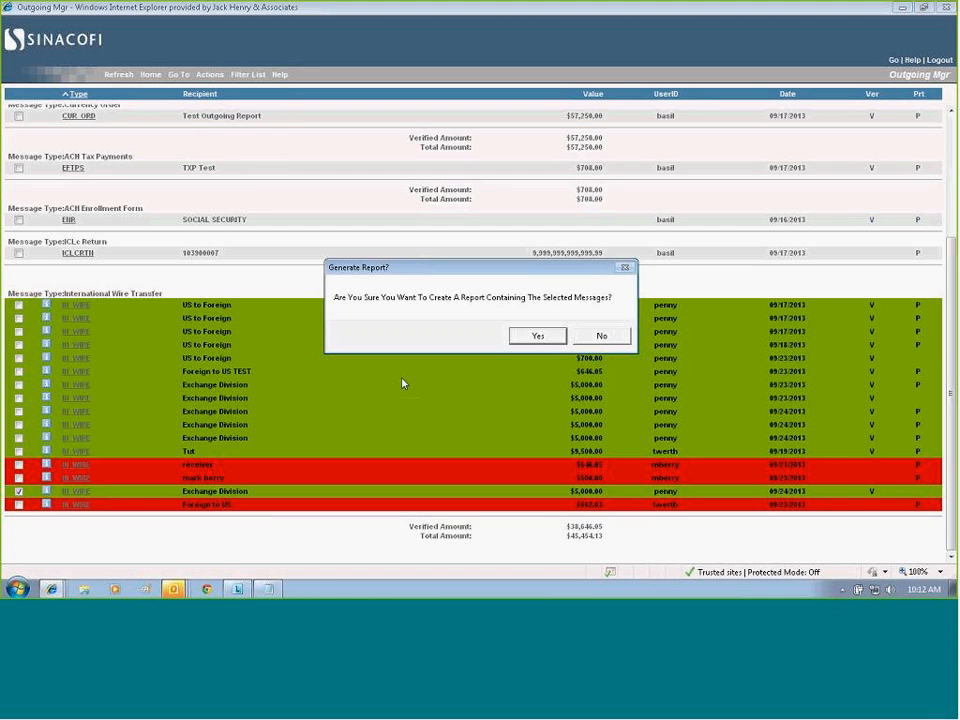
pyautogui.click(539, 337)
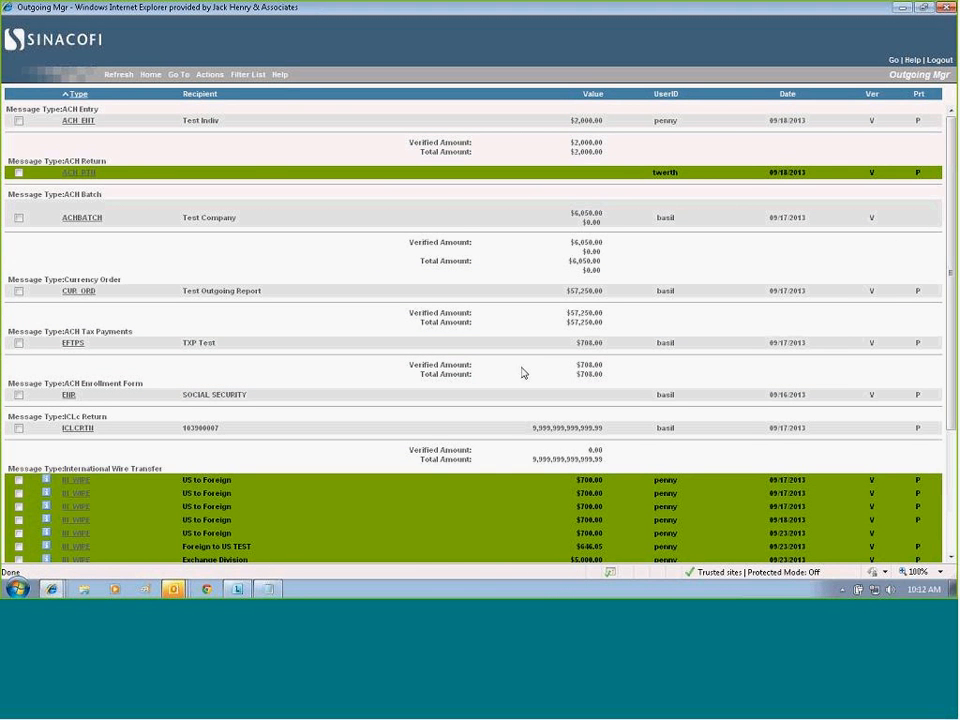
# Go to the report manager and open the newest Selected Outgoing Message Report.
pyautogui.click(894, 64)
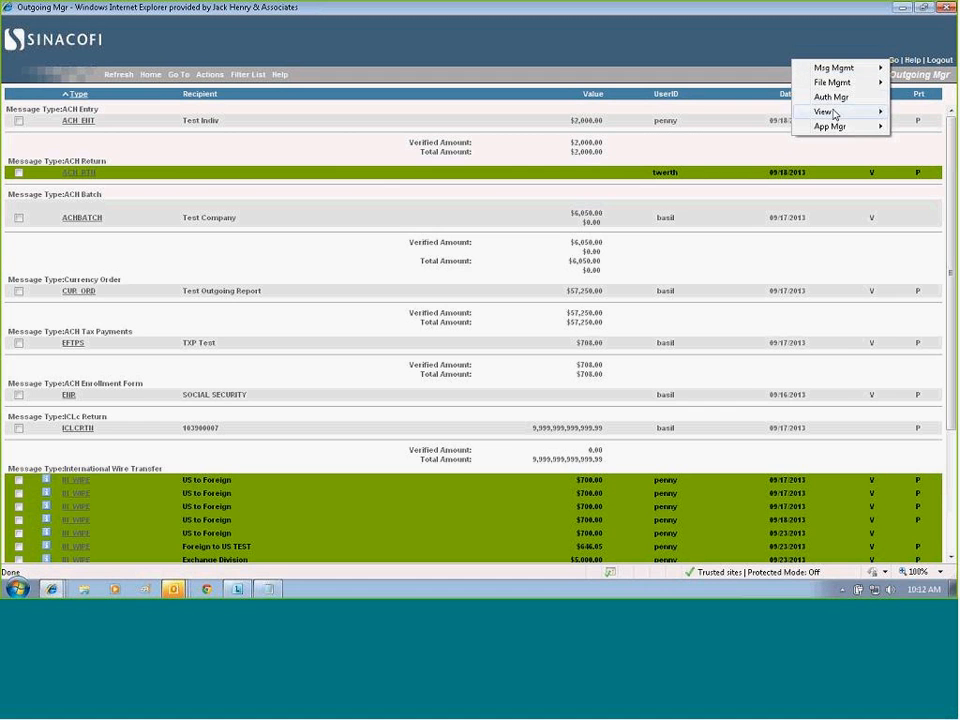
pyautogui.moveTo(822, 112)
pyautogui.click(683, 112)
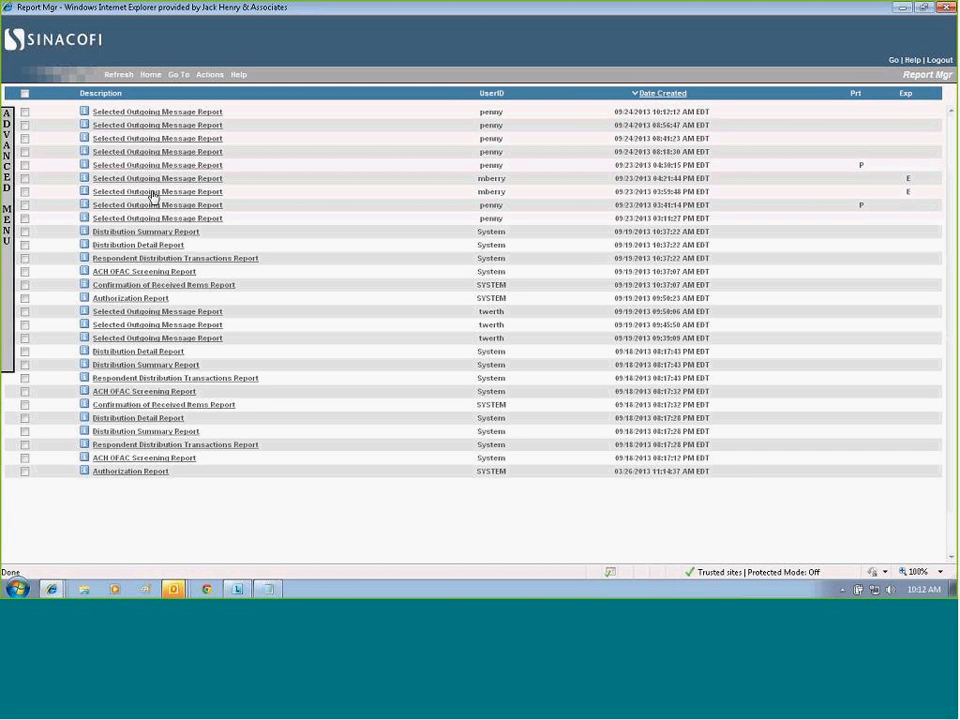
pyautogui.click(158, 112)
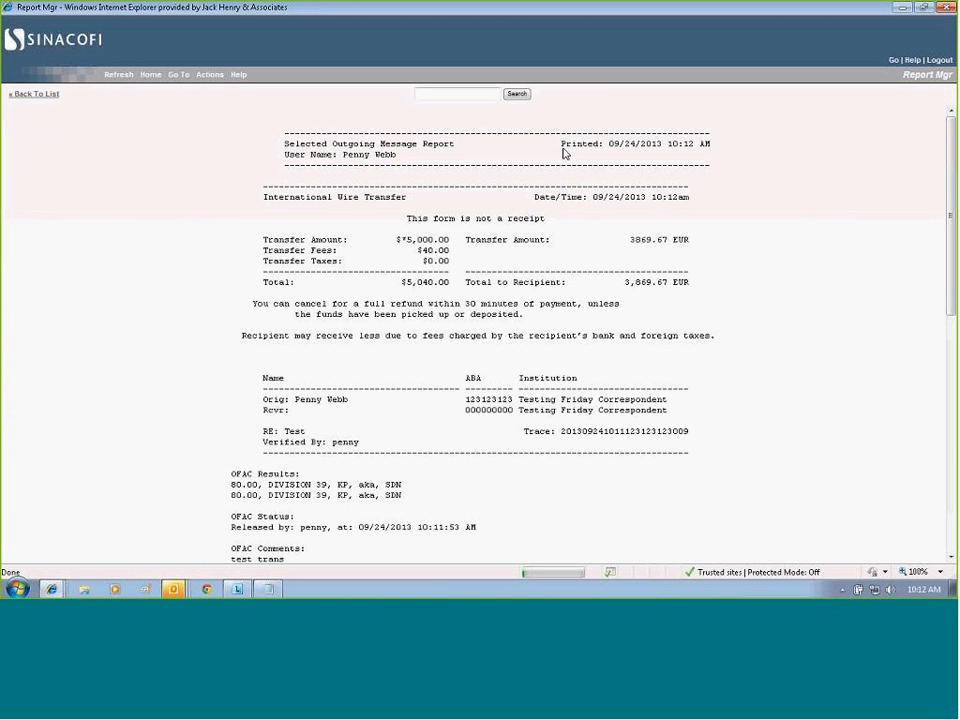
# Examine the report's print time, not-a-receipt notice, transfer amounts and fees, recipient disclosure and cancellation notice.
pyautogui.moveTo(563, 147); pyautogui.dragTo(709, 149)
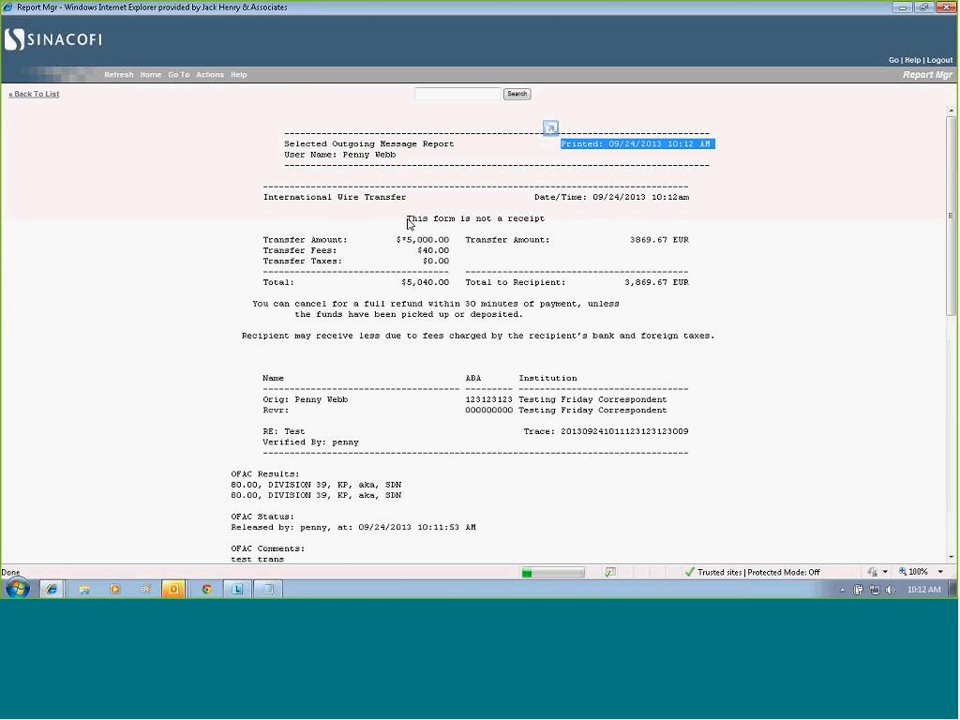
pyautogui.moveTo(407, 221); pyautogui.dragTo(533, 230)
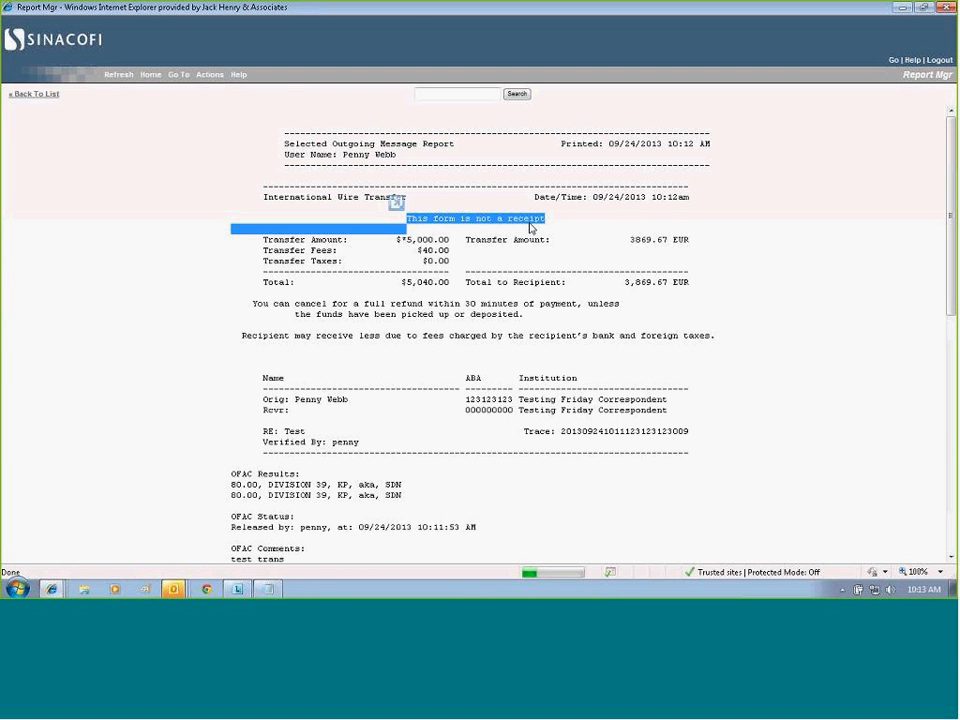
pyautogui.click(267, 244)
pyautogui.moveTo(267, 244); pyautogui.dragTo(696, 288)
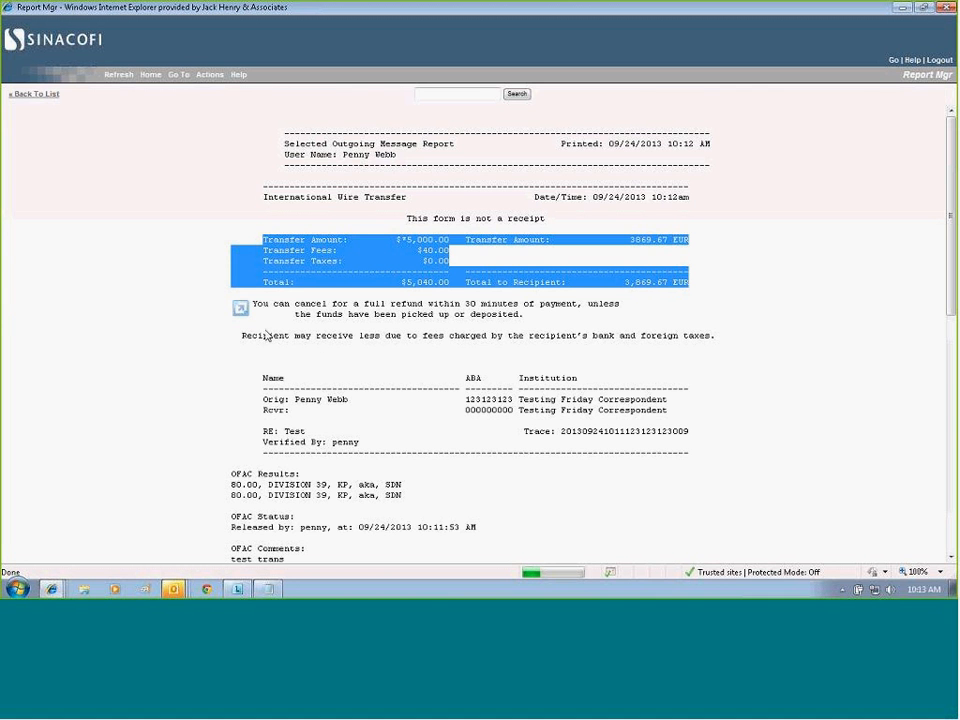
pyautogui.moveTo(241, 336); pyautogui.dragTo(710, 338)
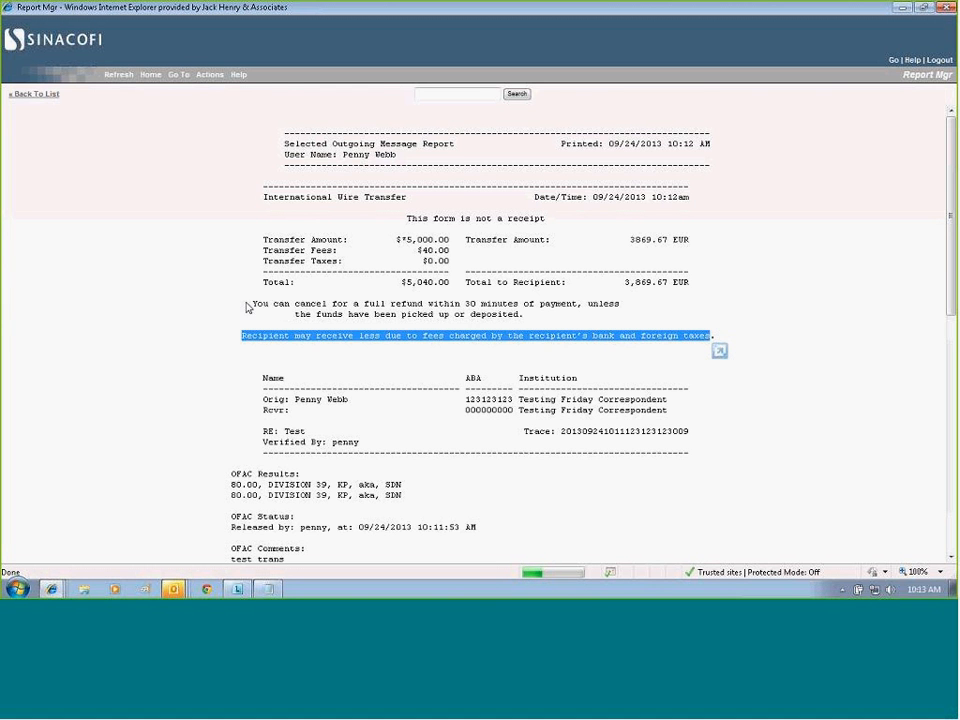
pyautogui.moveTo(250, 303); pyautogui.dragTo(546, 325)
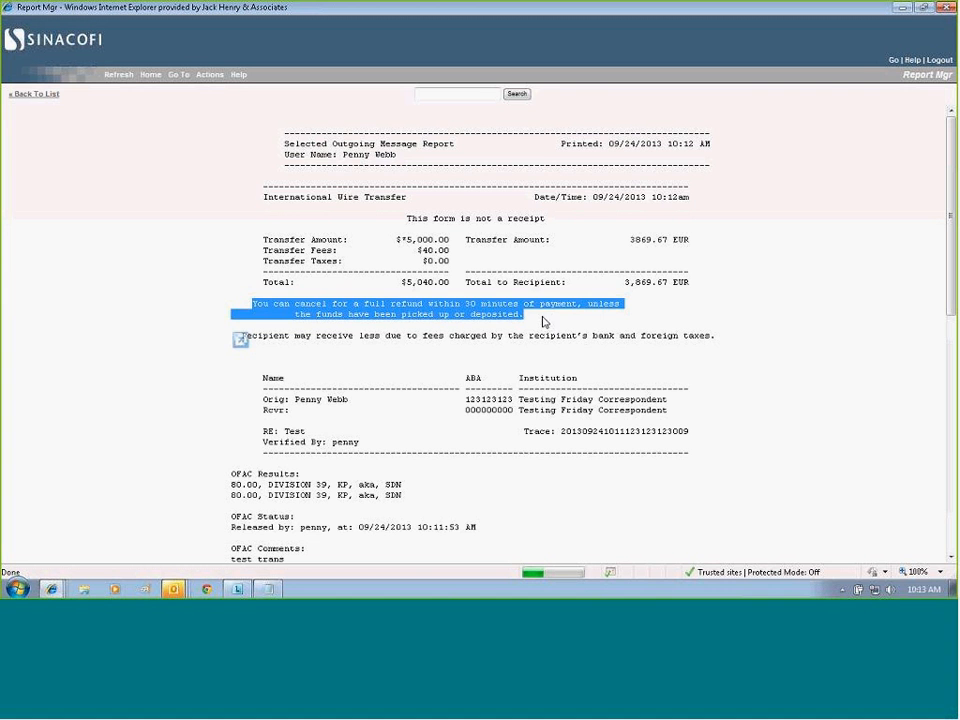
pyautogui.click(795, 383)
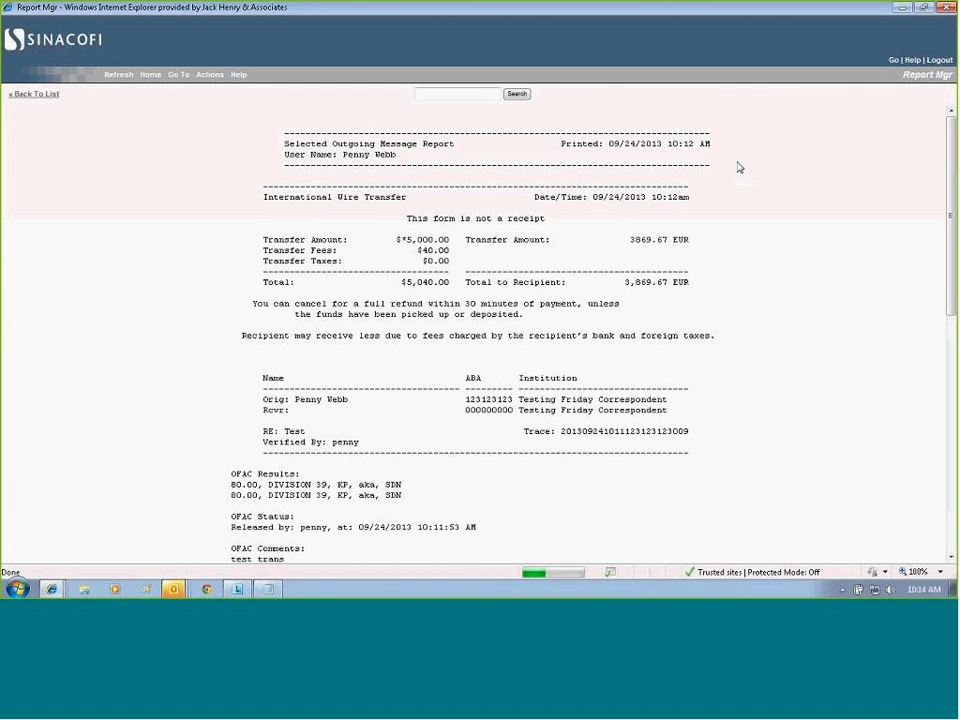
pyautogui.moveTo(562, 146); pyautogui.dragTo(718, 156)
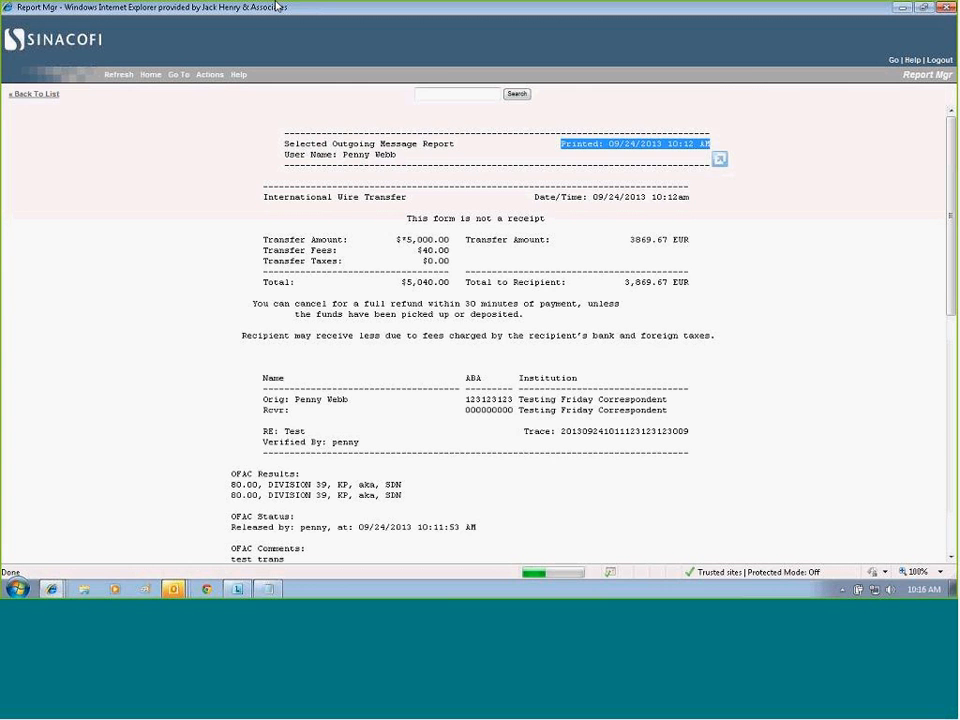
# Switch to the wire receipt text file in Notepad, widen its window and examine the amounts, exchange rate, confirmation code, availability date and disclosures.
pyautogui.moveTo(277, 6); pyautogui.dragTo(508, 21)
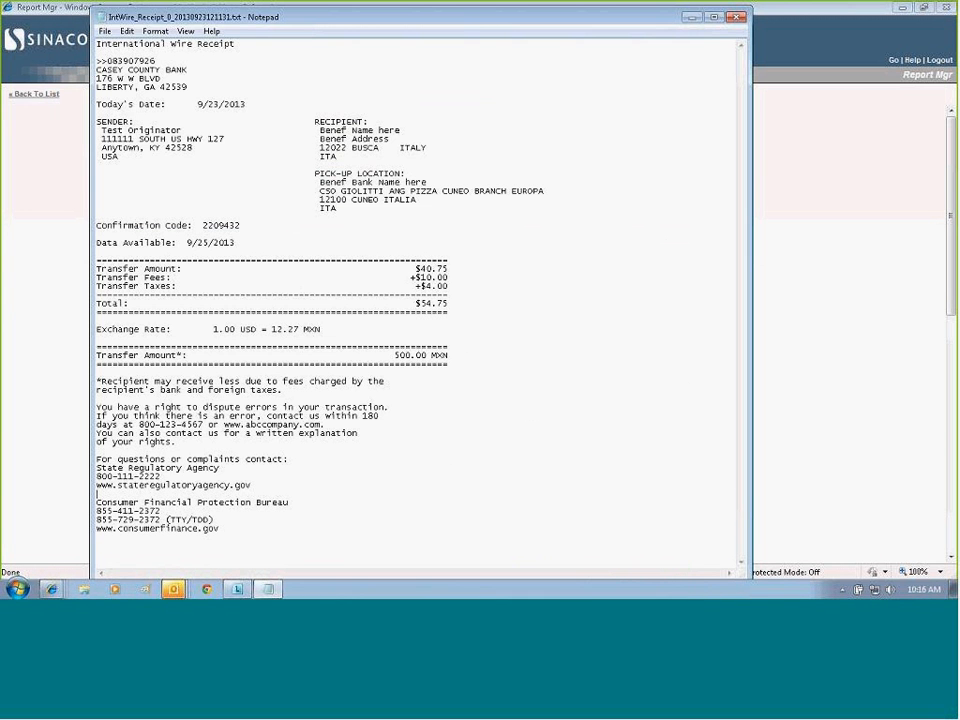
pyautogui.moveTo(750, 167); pyautogui.dragTo(858, 167)
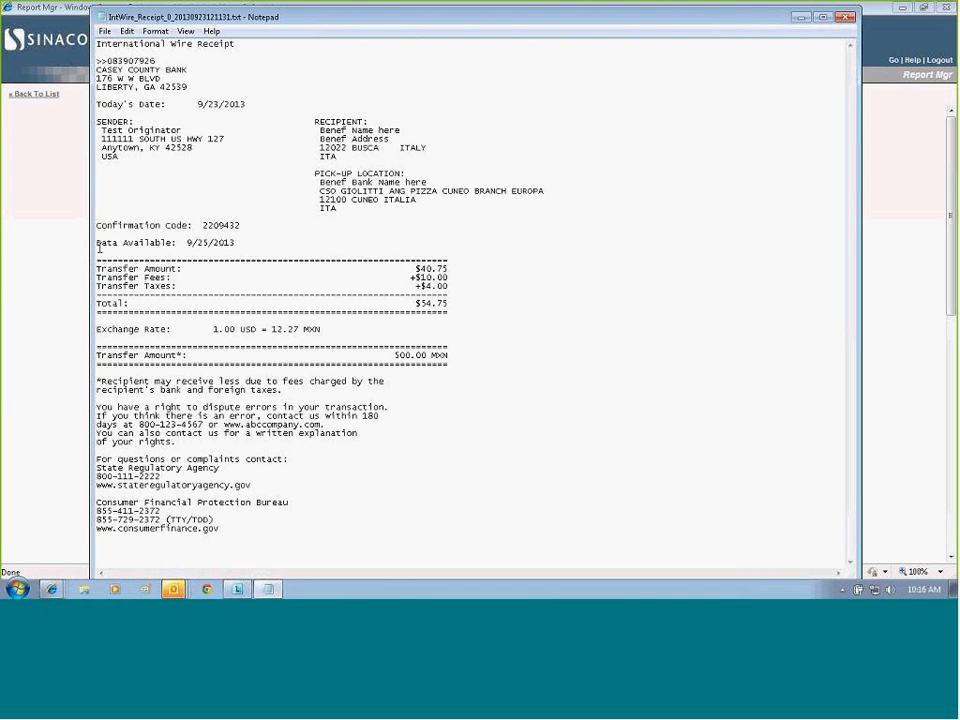
pyautogui.moveTo(96, 260); pyautogui.dragTo(459, 310)
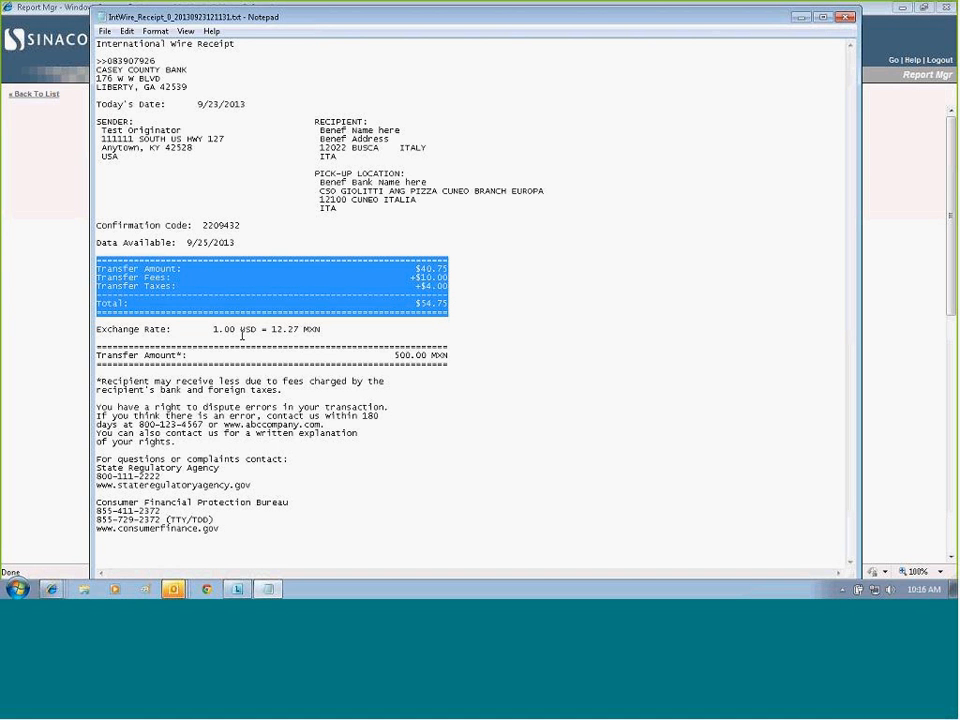
pyautogui.moveTo(213, 329); pyautogui.dragTo(318, 329)
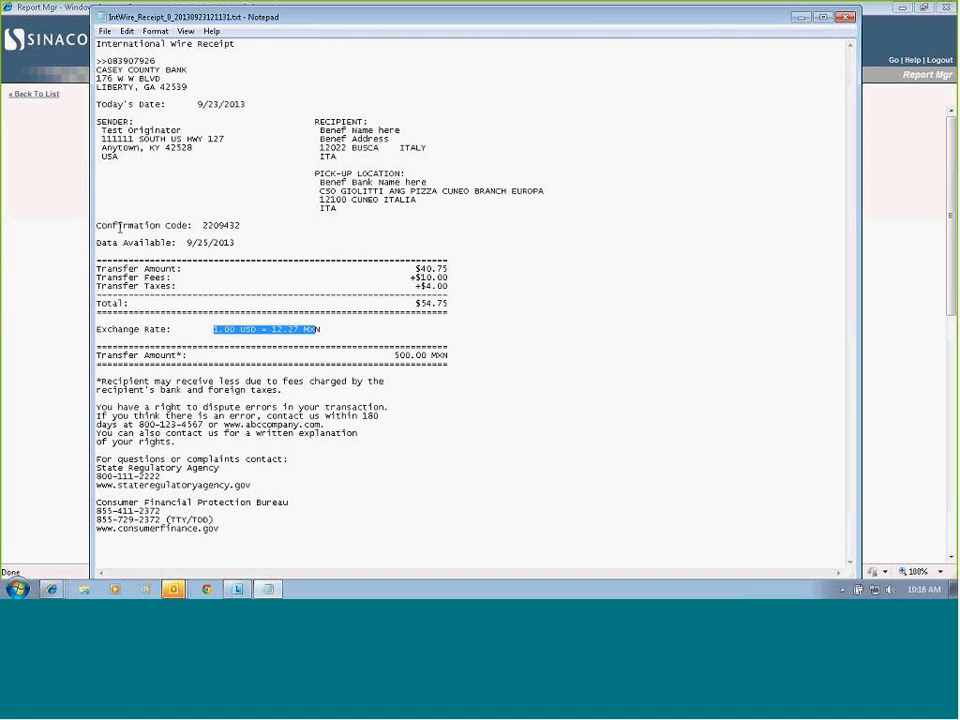
pyautogui.moveTo(96, 226); pyautogui.dragTo(240, 226)
pyautogui.moveTo(97, 243); pyautogui.dragTo(247, 244)
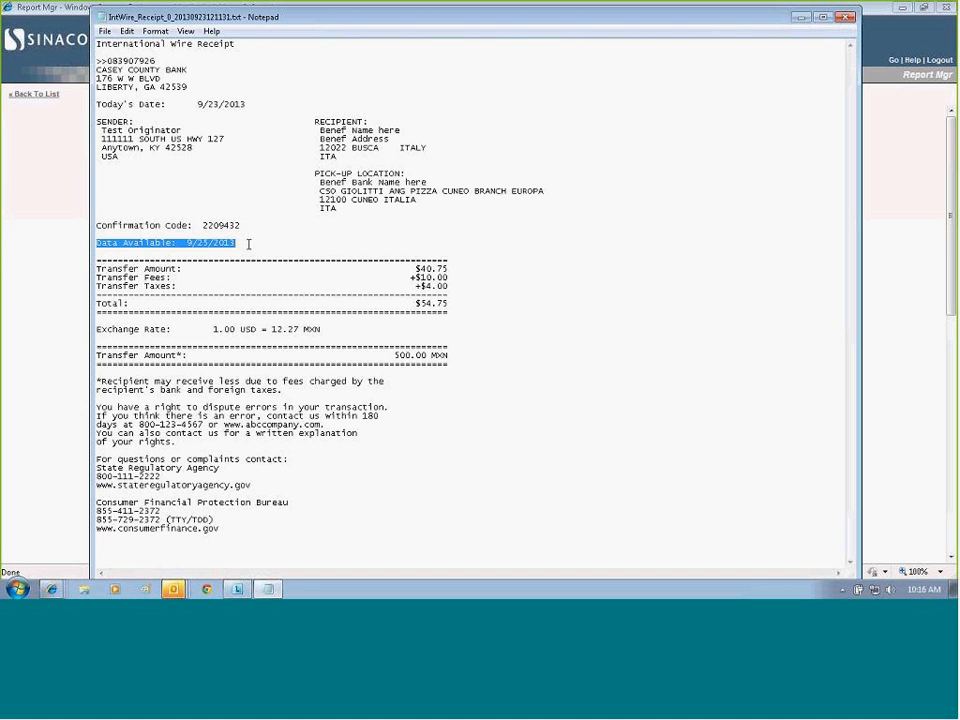
pyautogui.click(255, 279)
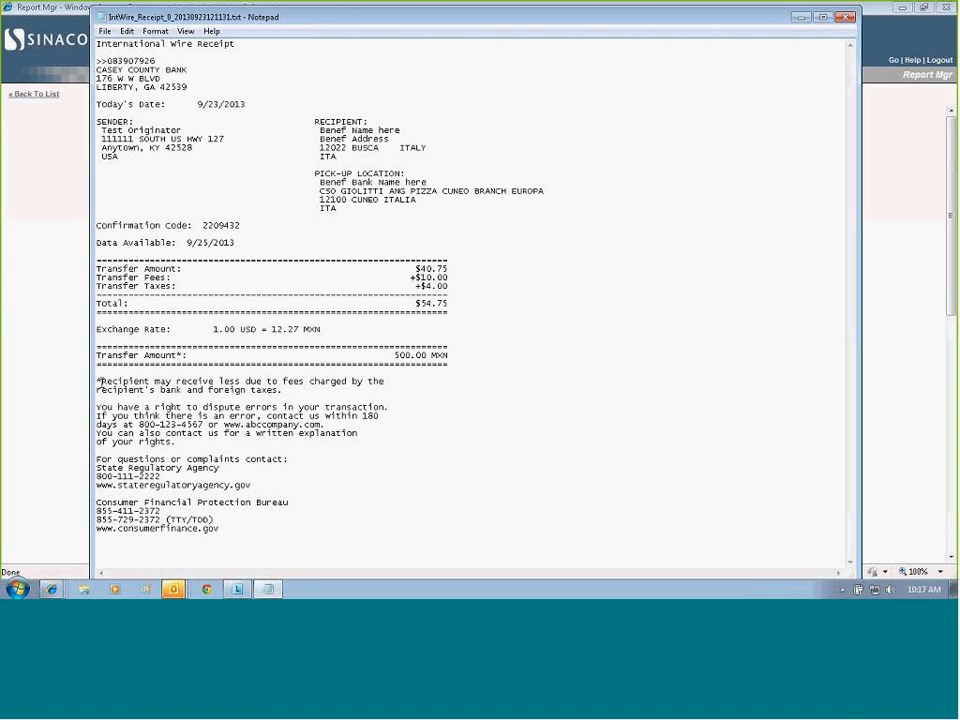
pyautogui.click(98, 381)
pyautogui.moveTo(98, 381); pyautogui.dragTo(293, 527)
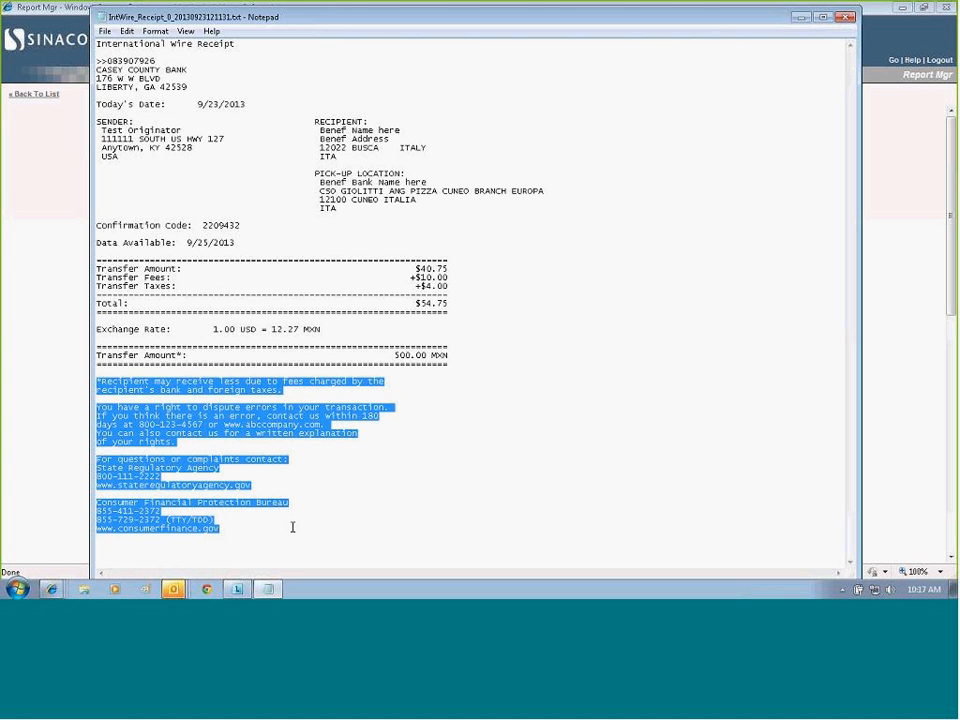
pyautogui.click(506, 443)
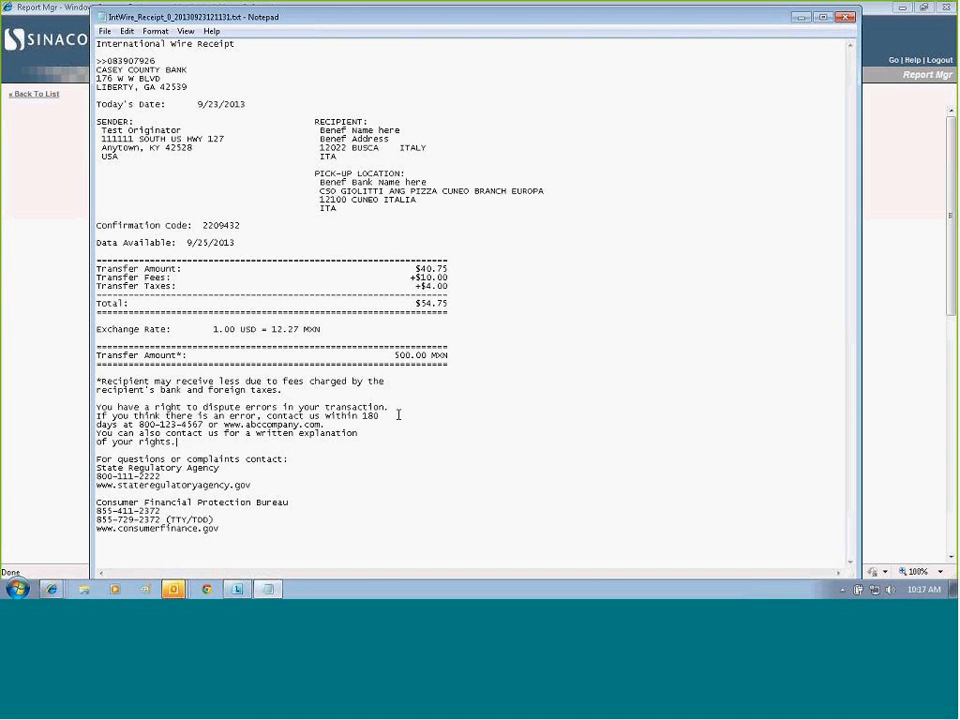
pyautogui.click(450, 18)
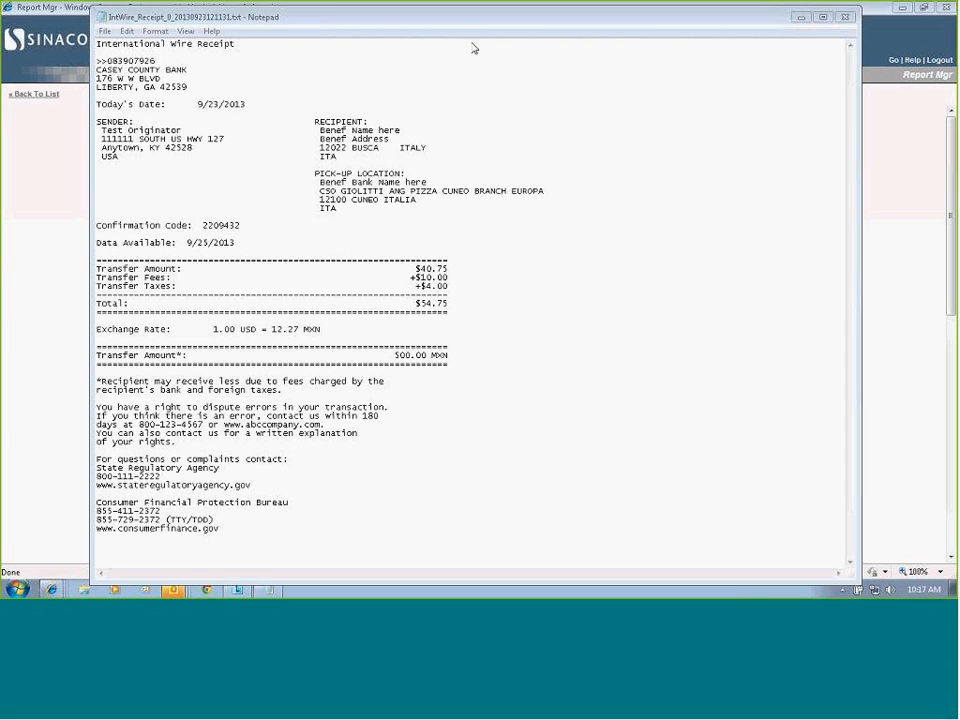
pyautogui.click(612, 183)
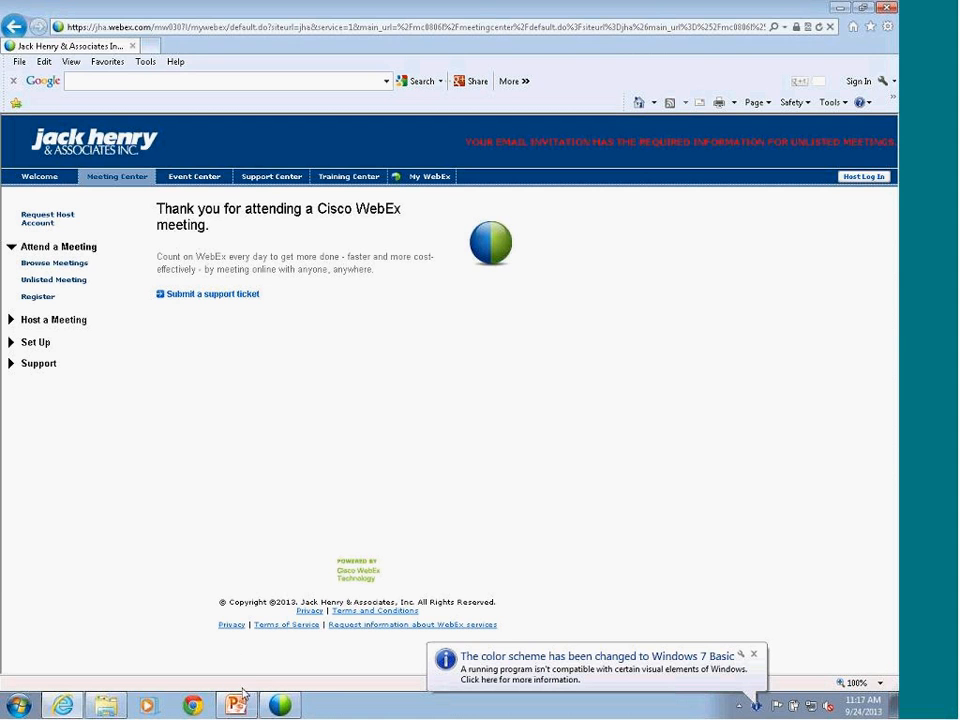
# Switch to the Dodd-Frank Reg E webinar presentation in PowerPoint, start the slide show from slide 9 and advance to the Error Resolution and Cancellation/Refunds slide.
pyautogui.click(237, 704)
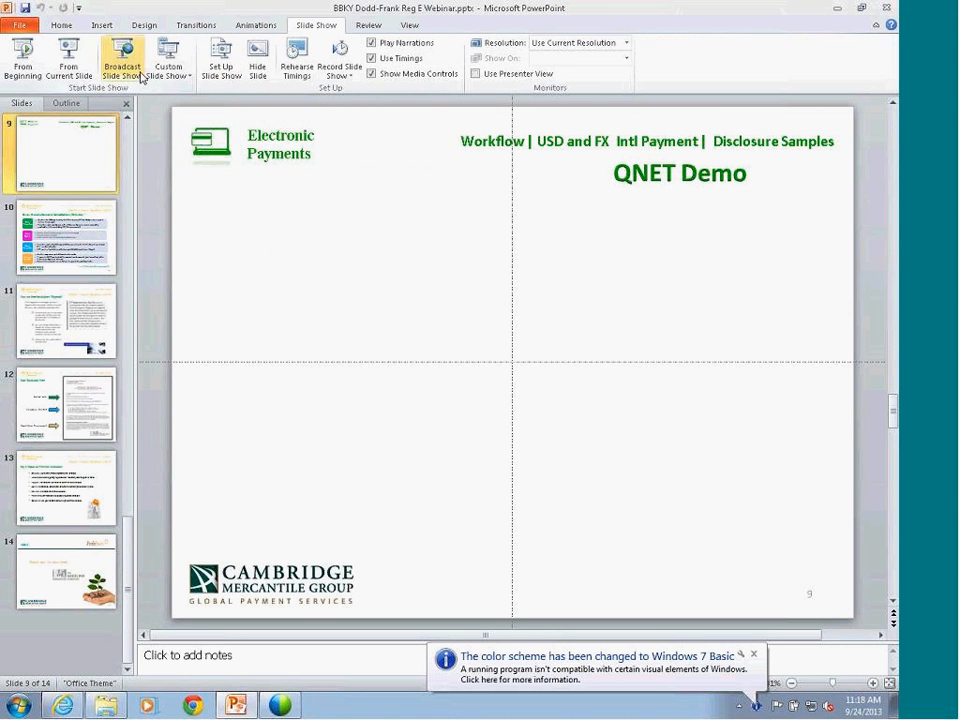
pyautogui.click(68, 55)
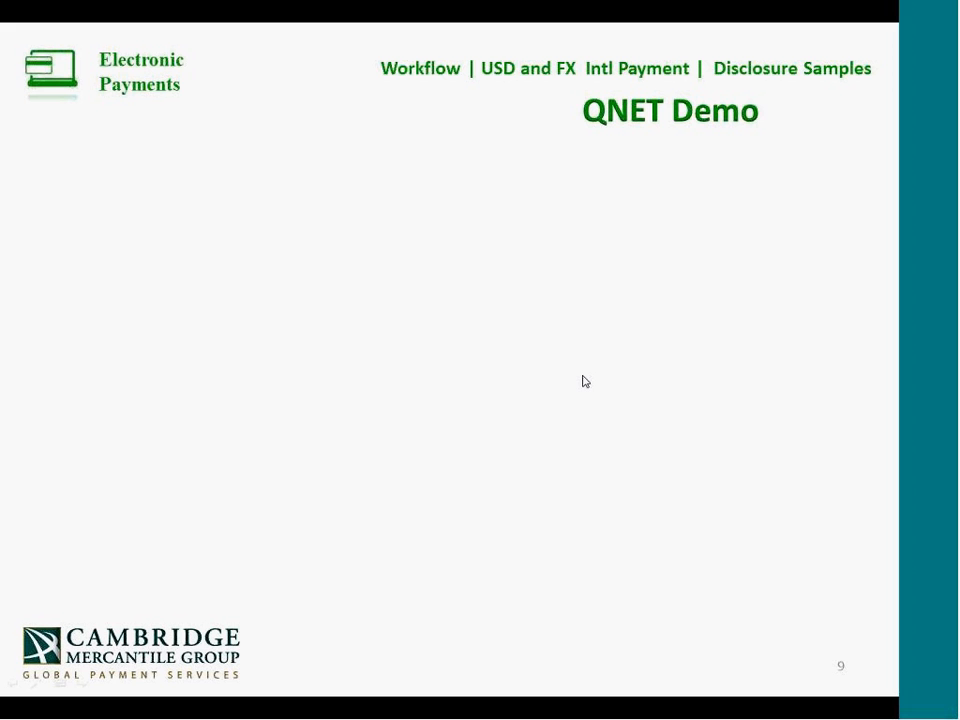
pyautogui.press('Right')
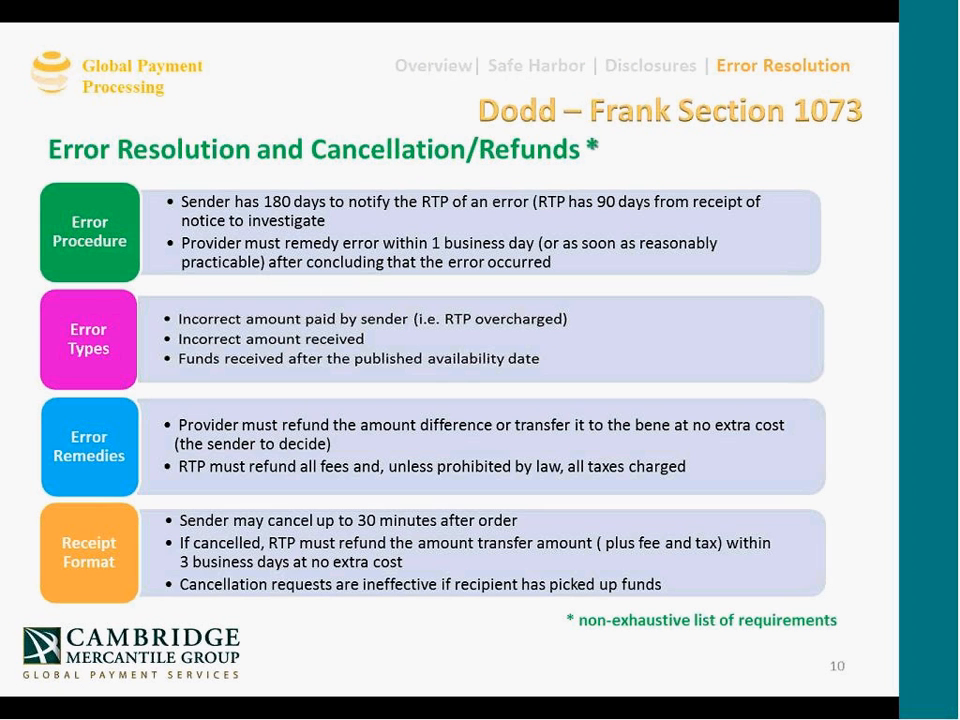